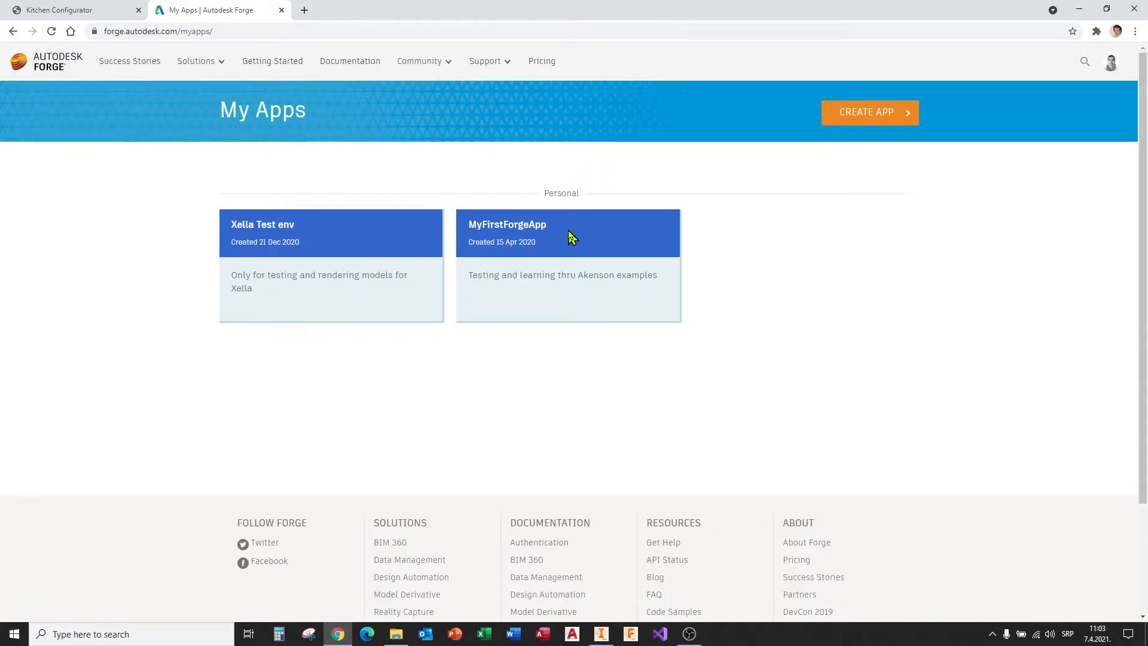
Open the details of MyFirstForgeApp and copy its client secret from the app information.
{"action": "left_click", "coordinate": [568, 231]}
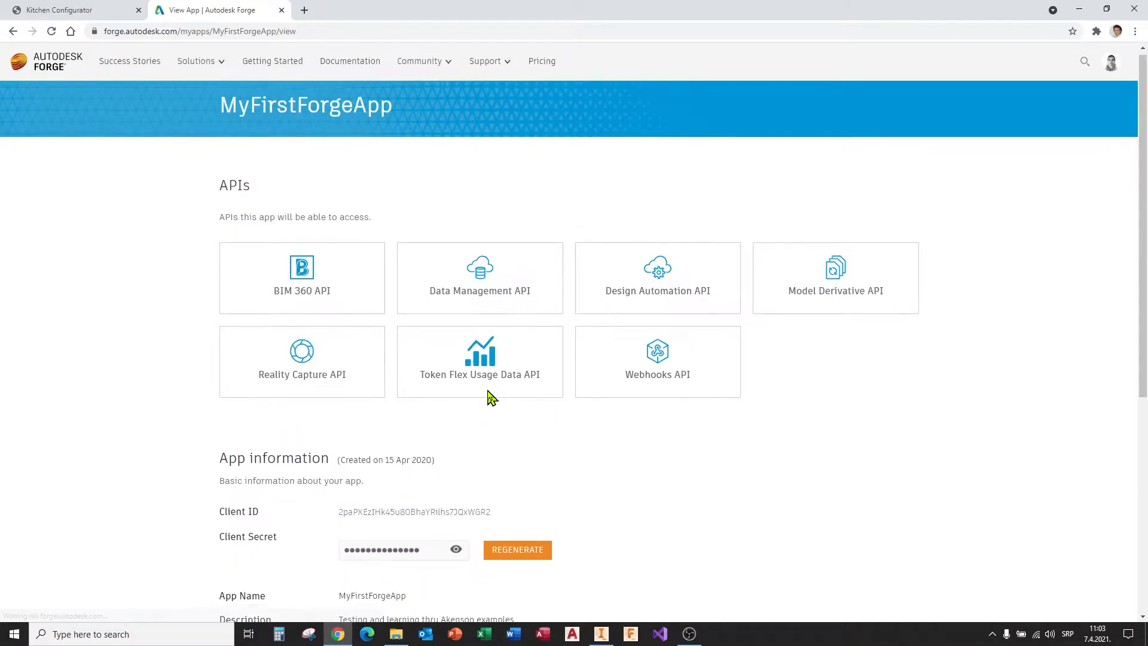
{"action": "scroll", "coordinate": [490, 397], "scroll_direction": "down", "scroll_amount": 1}
{"action": "left_click", "coordinate": [374, 477]}
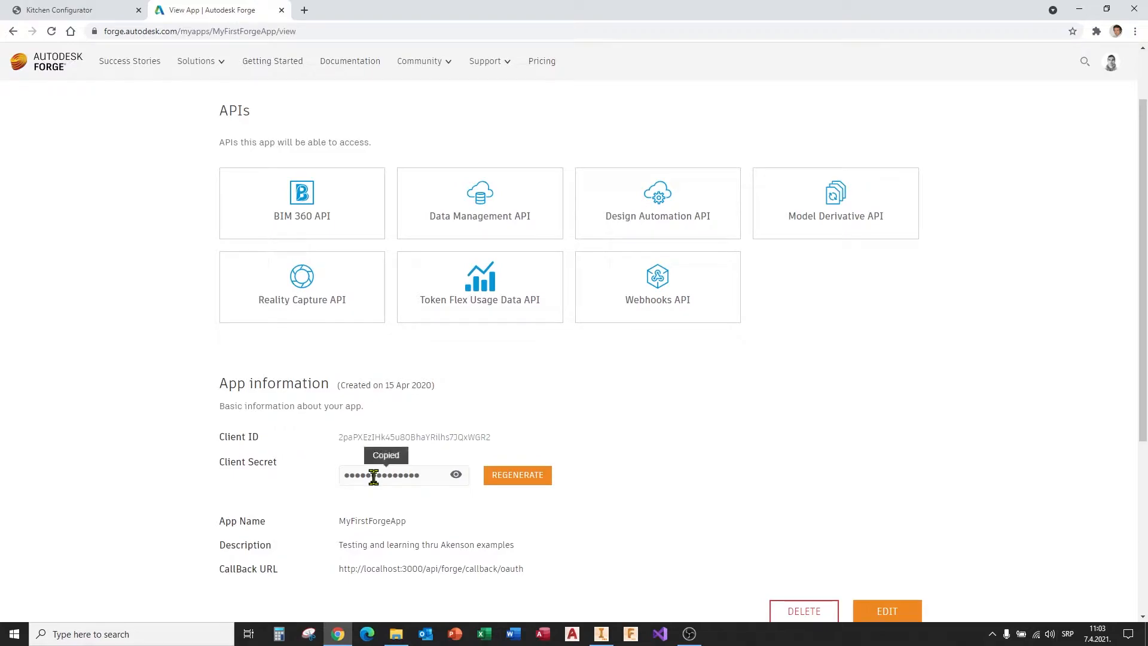
Switch to the Kitchen Configurator page, enter the Forge client ID and client secret, and log in.
{"action": "left_click", "coordinate": [65, 11]}
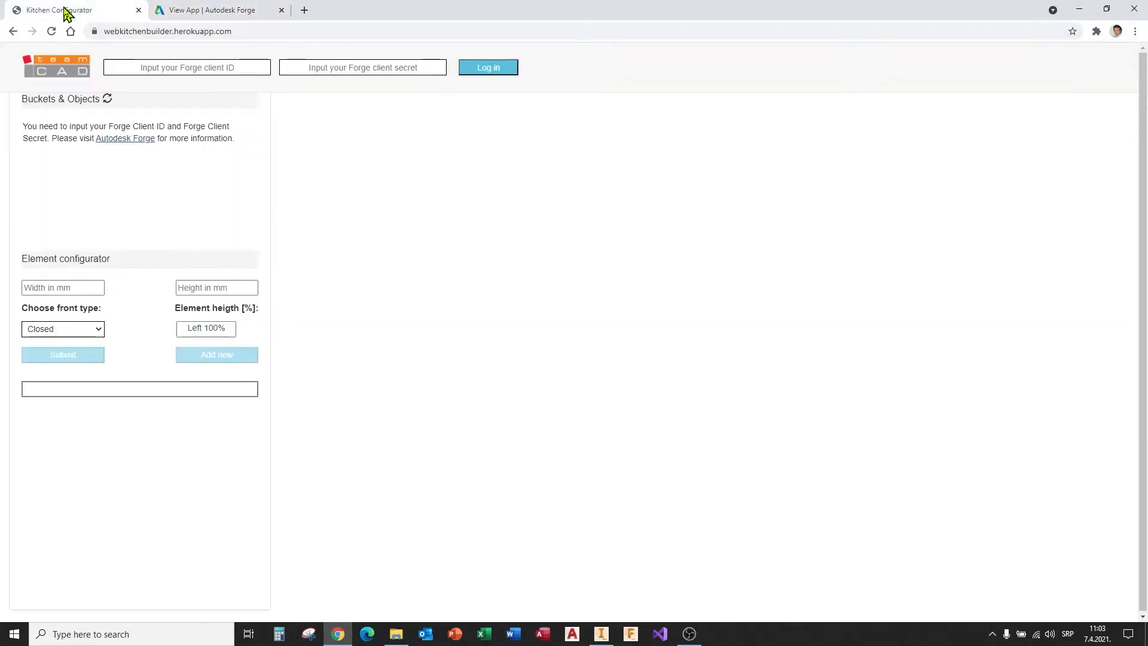
{"action": "left_click", "coordinate": [164, 67]}
{"action": "left_click", "coordinate": [169, 93]}
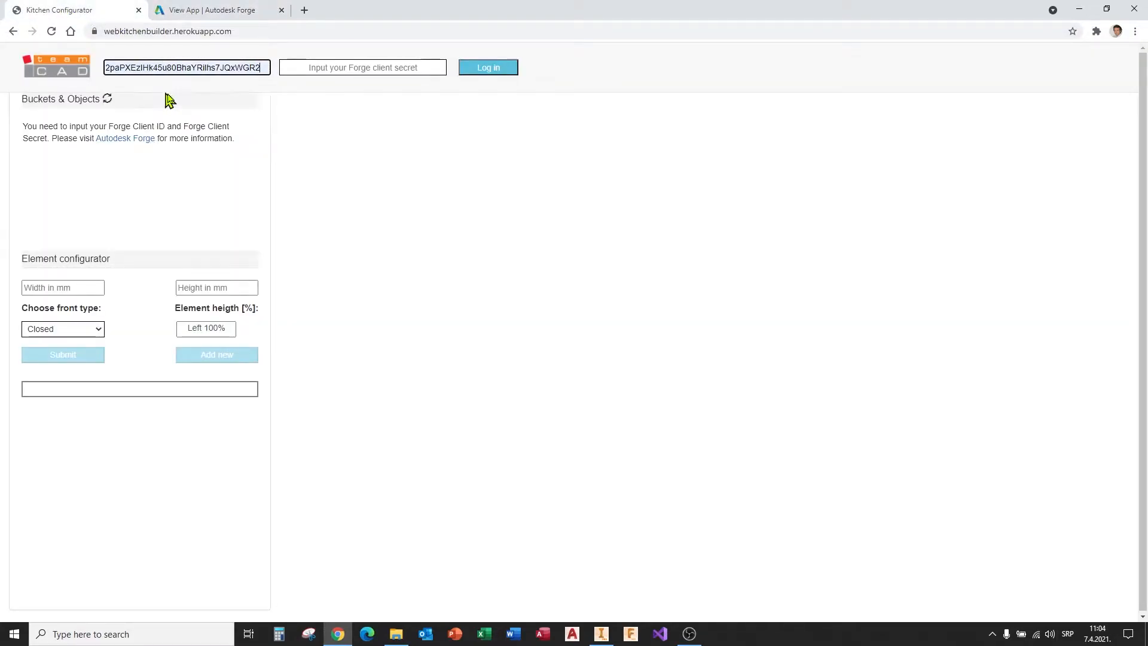
{"action": "left_click", "coordinate": [337, 64]}
{"action": "key", "text": "ctrl+v"}
{"action": "left_click", "coordinate": [487, 70]}
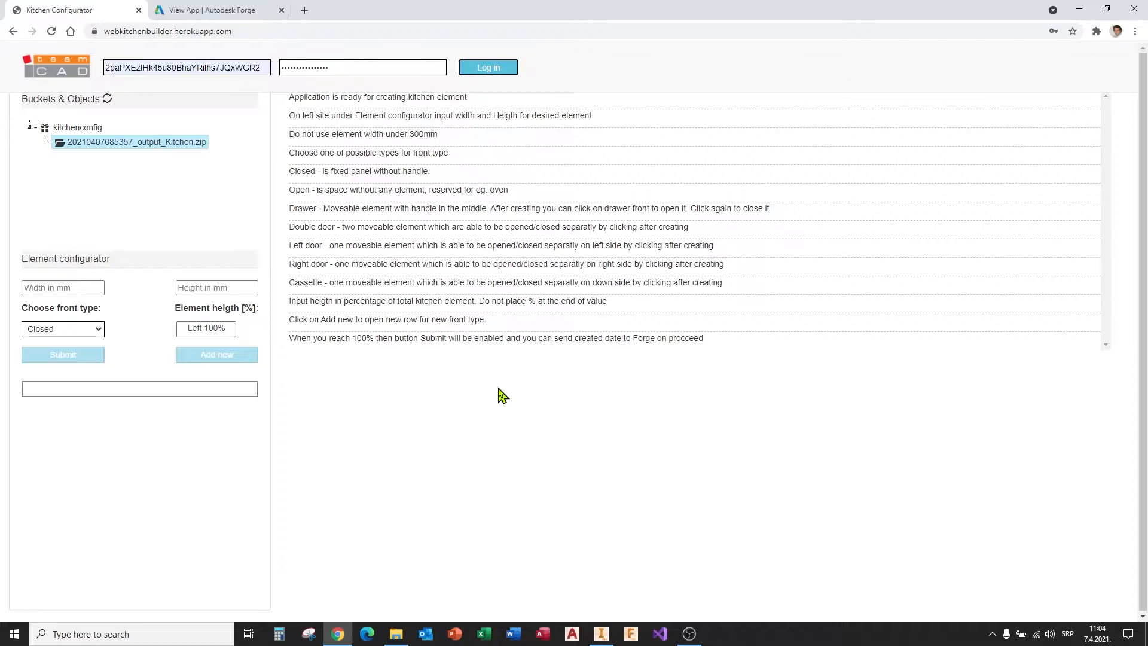
{"action": "right_click", "coordinate": [125, 149]}
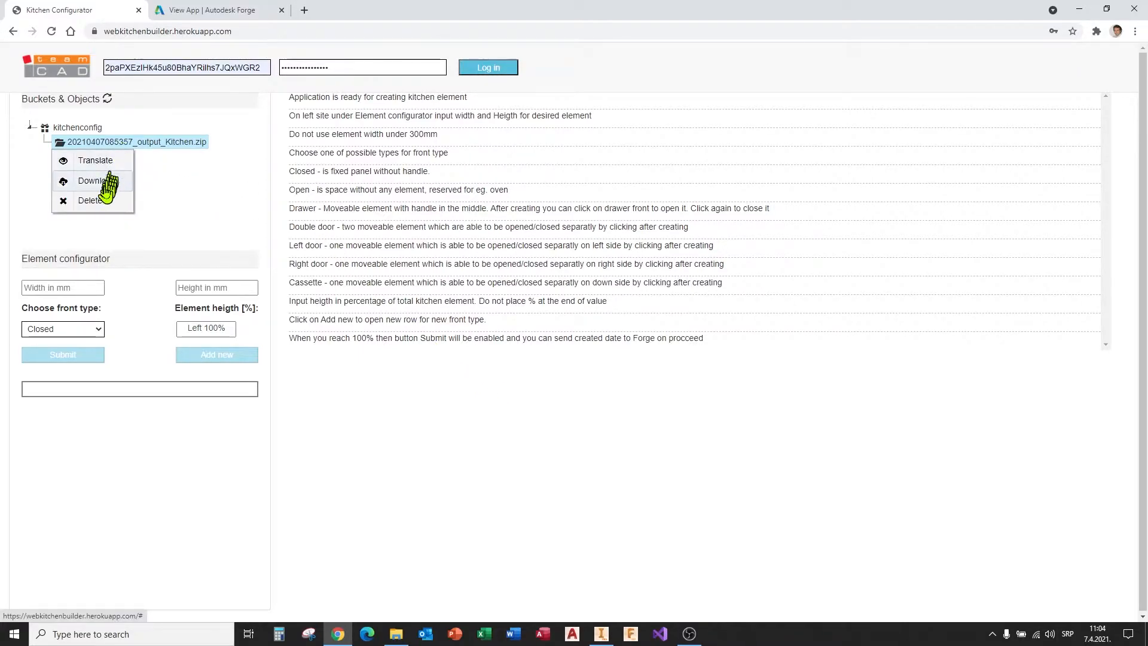
{"action": "left_click", "coordinate": [101, 202]}
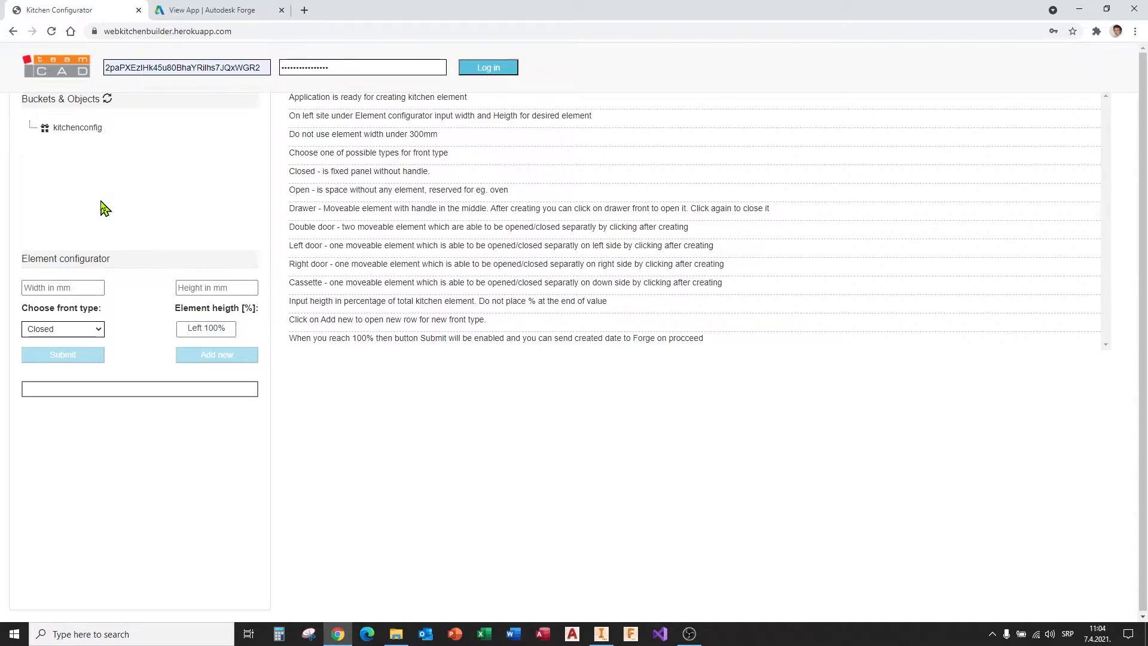
Set the kitchen element's width to 600 mm and its height to 1500 mm.
{"action": "left_click", "coordinate": [82, 288]}
{"action": "type", "text": "600"}
{"action": "key", "text": "Tab"}
{"action": "type", "text": "150"}
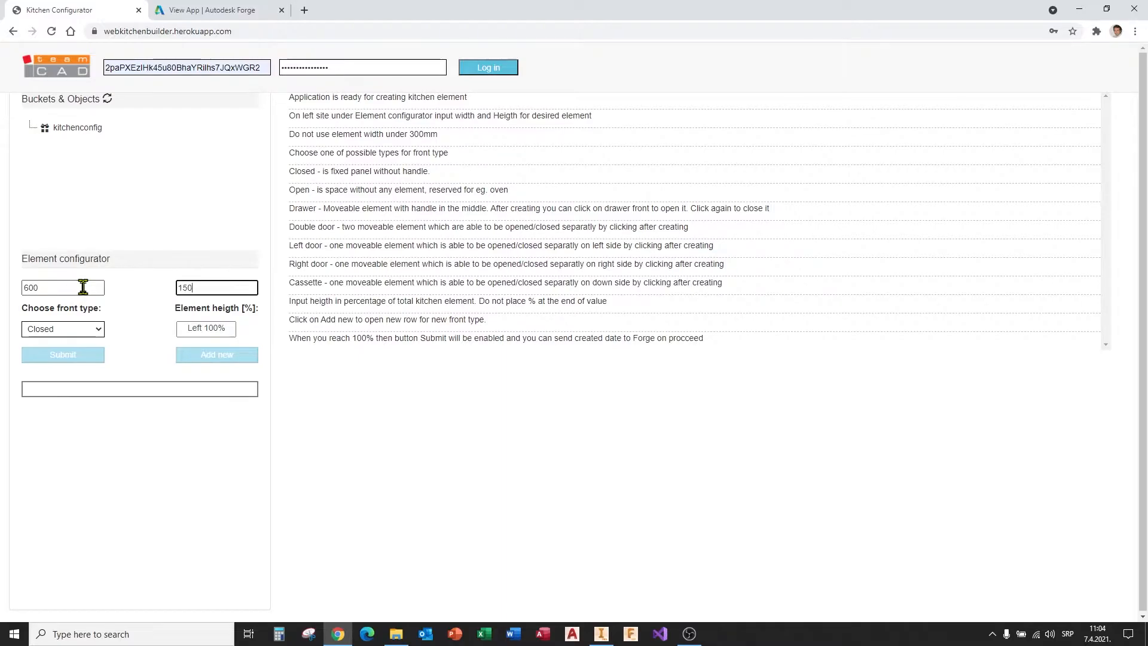
Set the first front type to Double door with an element height of 30%.
{"action": "left_click", "coordinate": [99, 331]}
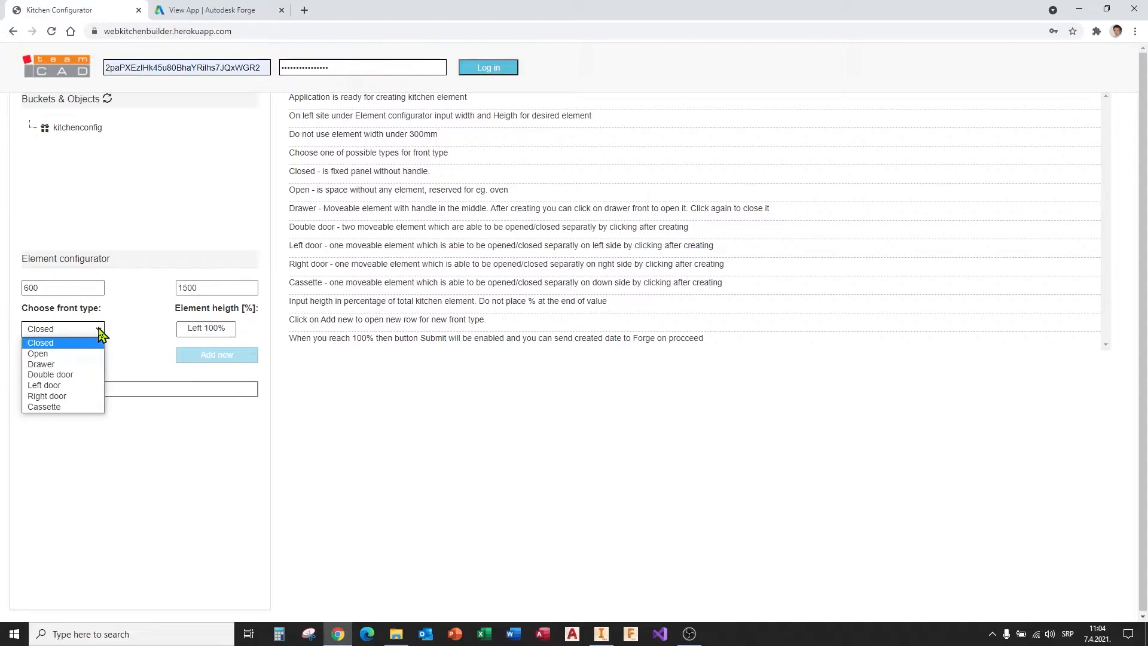
{"action": "left_click", "coordinate": [87, 376]}
{"action": "left_click", "coordinate": [210, 328]}
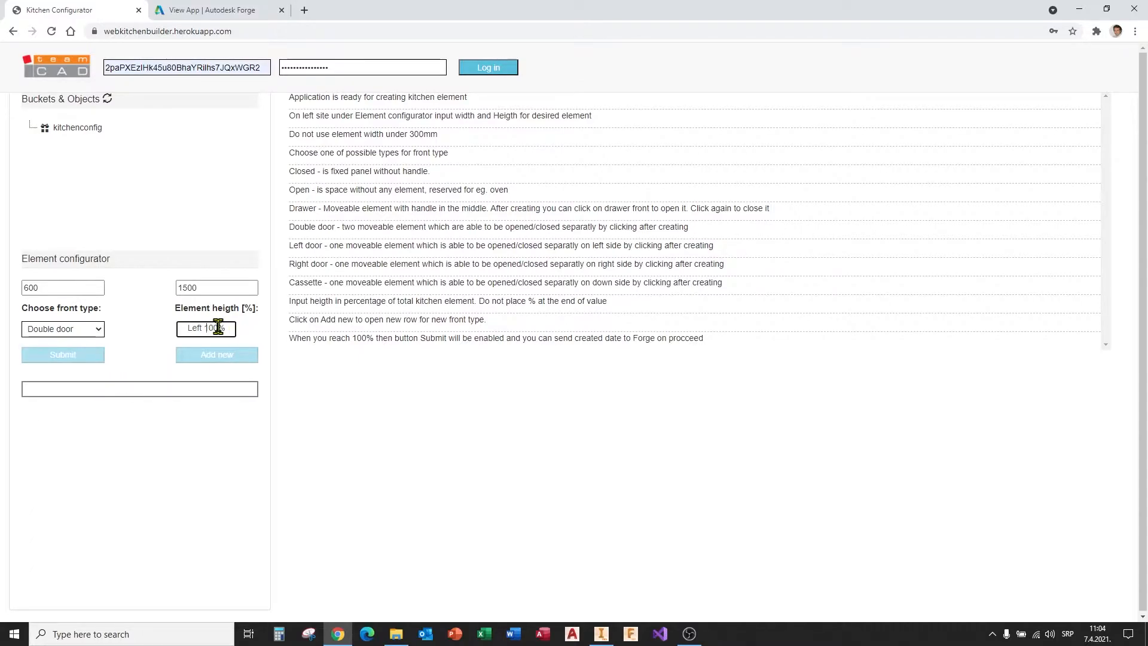
{"action": "type", "text": "30"}
Add a second front row of type Open with an element height of 40%.
{"action": "left_click", "coordinate": [216, 358]}
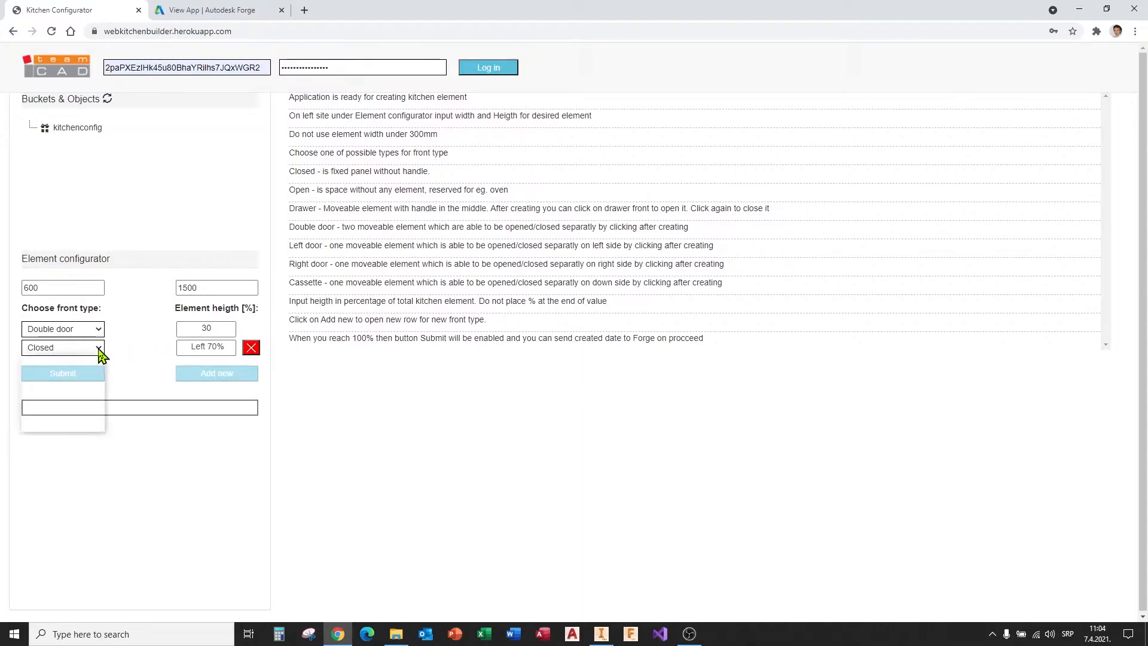
{"action": "left_click", "coordinate": [98, 350]}
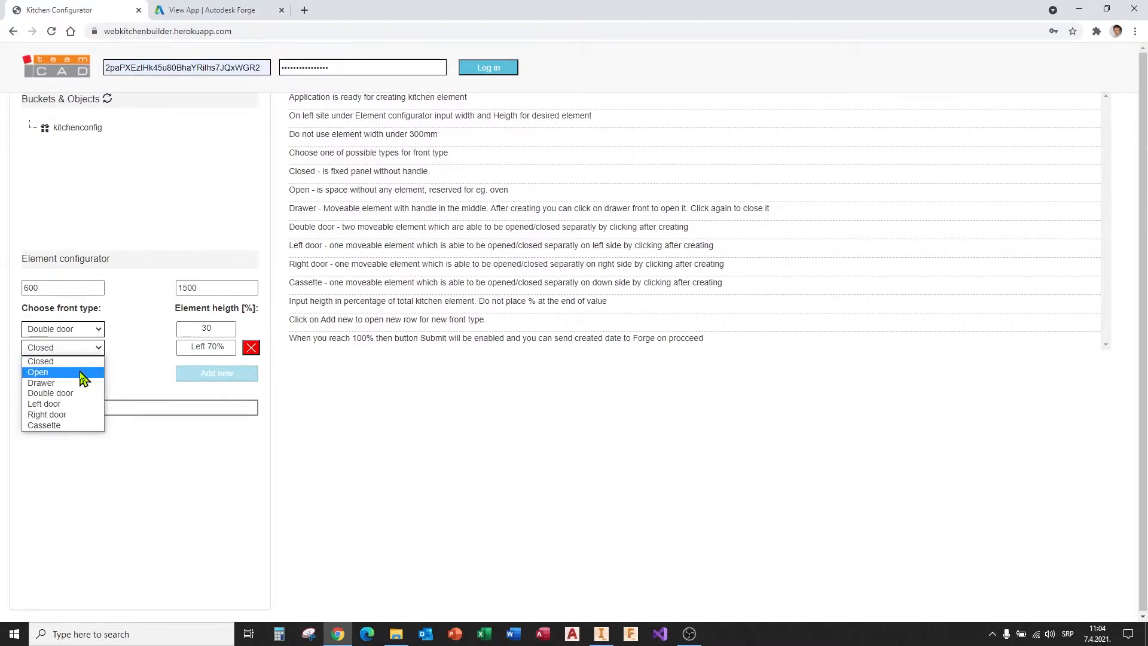
{"action": "left_click", "coordinate": [84, 373]}
{"action": "left_click", "coordinate": [202, 348]}
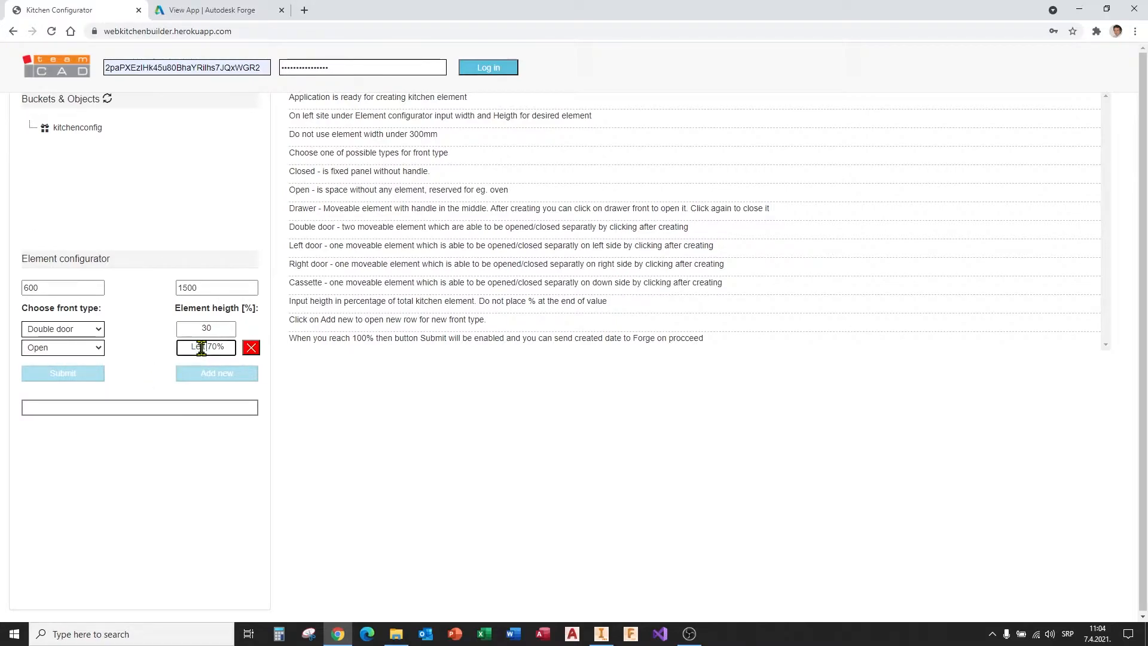
{"action": "type", "text": "40"}
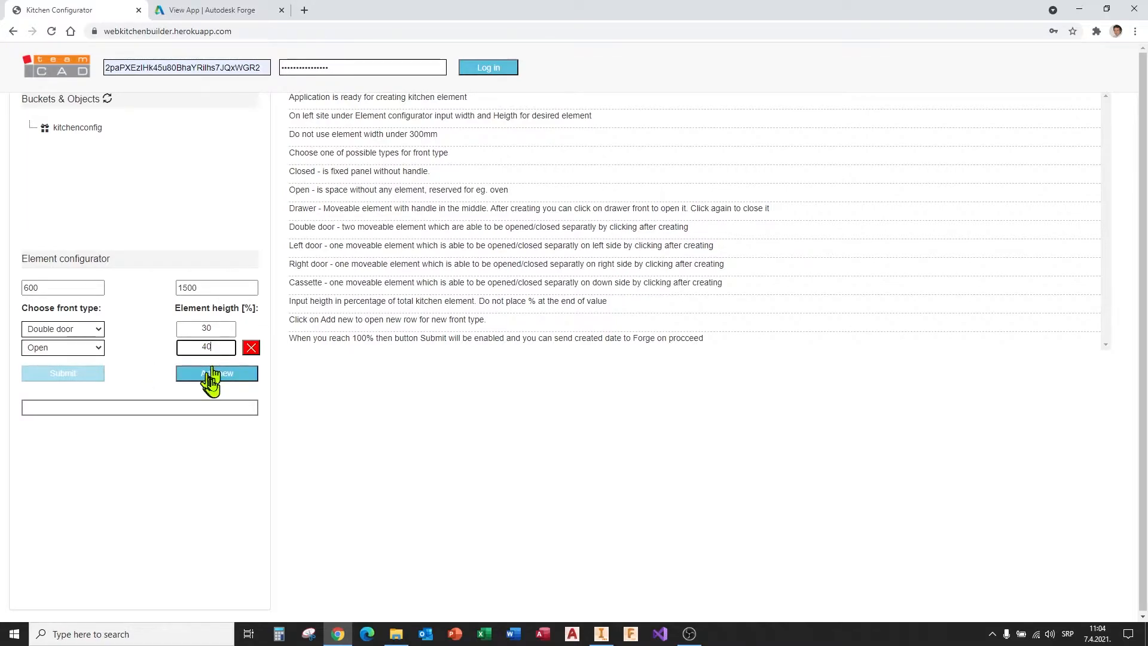
Add a third front row of type Drawer with an element height of 10%.
{"action": "left_click", "coordinate": [216, 375]}
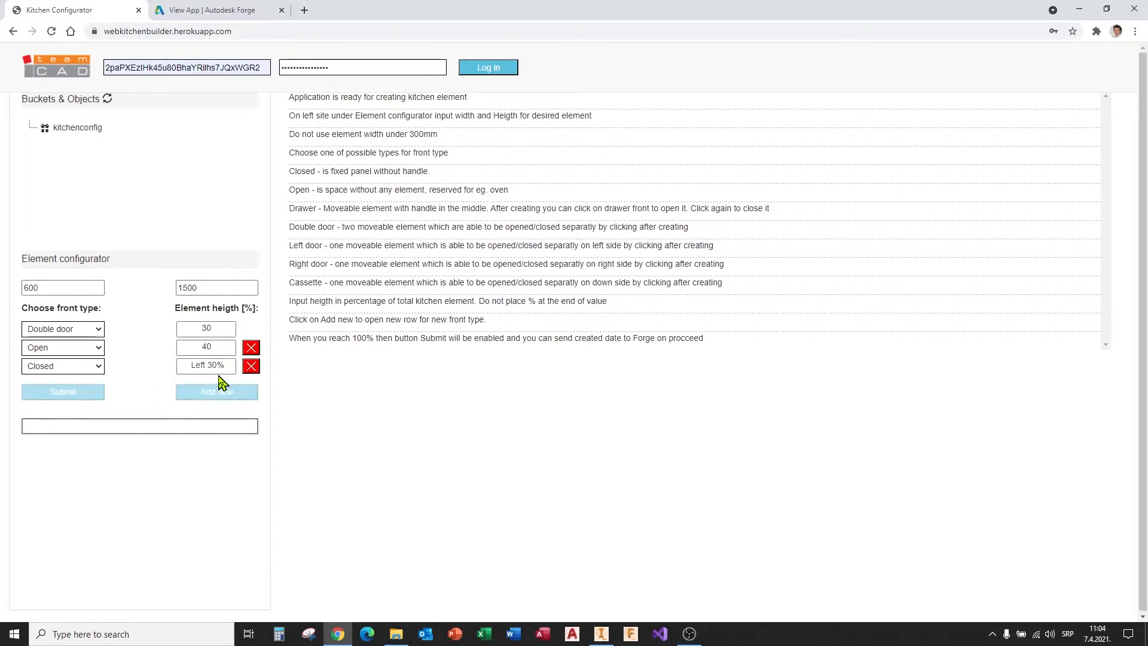
{"action": "left_click", "coordinate": [99, 366]}
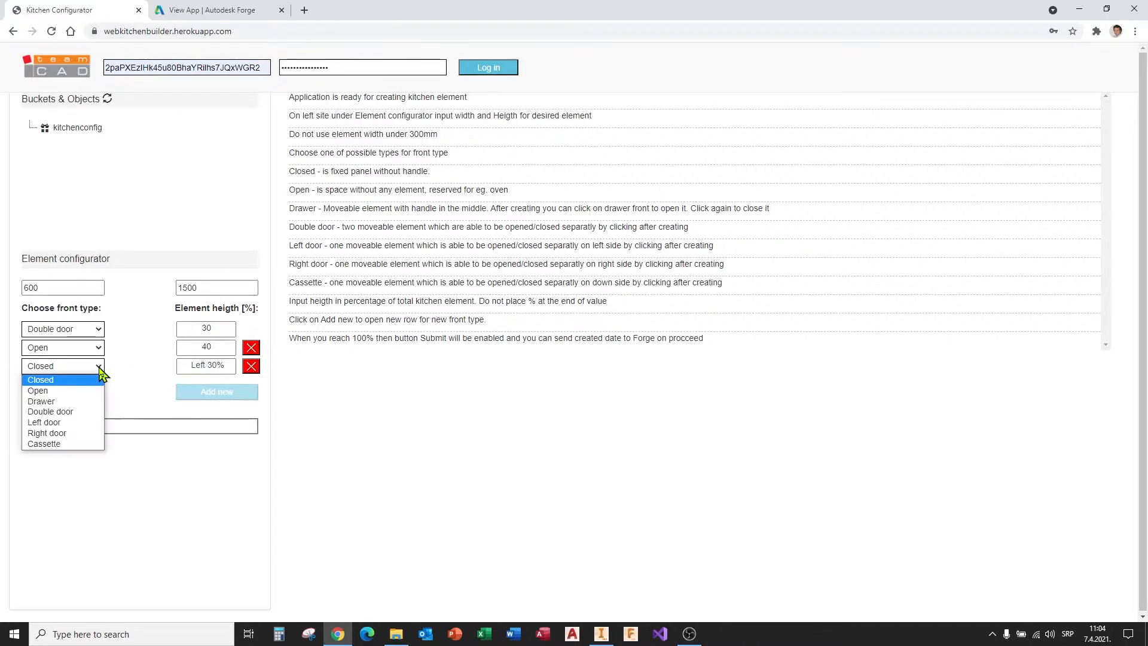
{"action": "left_click", "coordinate": [67, 401]}
{"action": "left_click", "coordinate": [201, 366]}
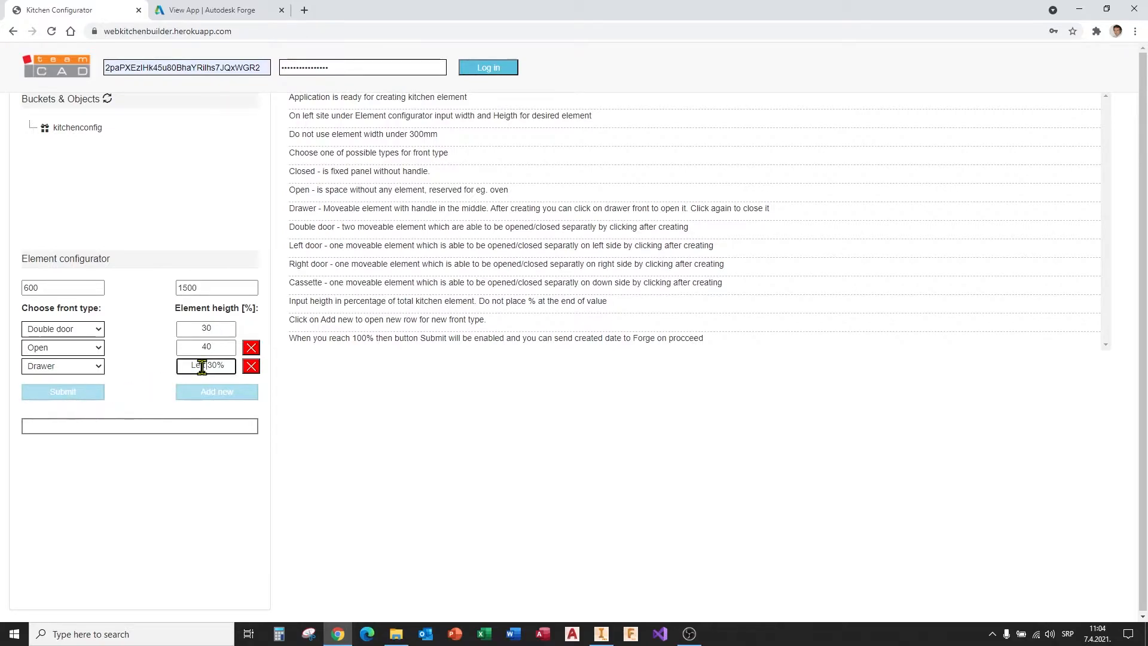
{"action": "type", "text": "10"}
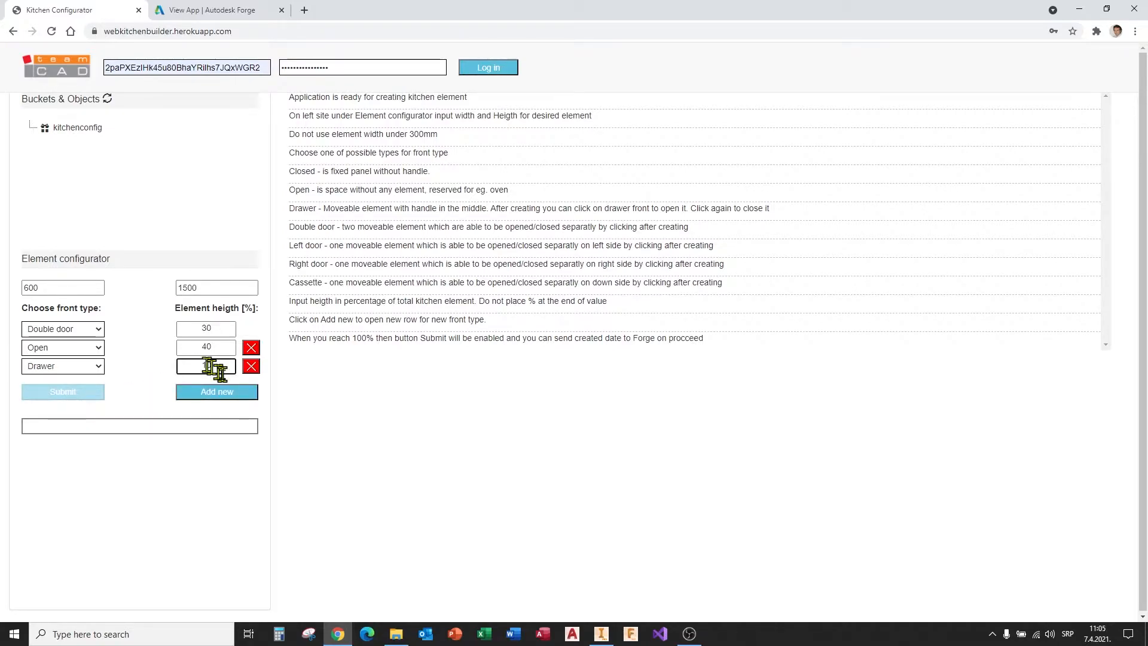
Add a fourth front row of type Drawer with an element height of 10%.
{"action": "left_click", "coordinate": [218, 393]}
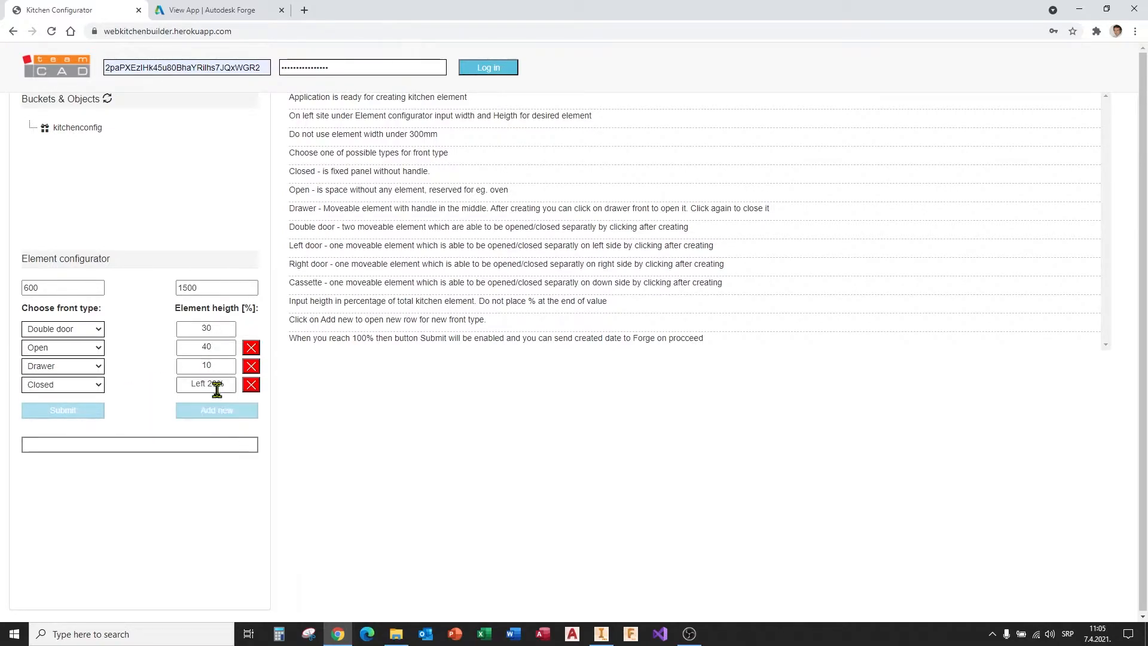
{"action": "left_click", "coordinate": [94, 388]}
{"action": "left_click", "coordinate": [42, 420]}
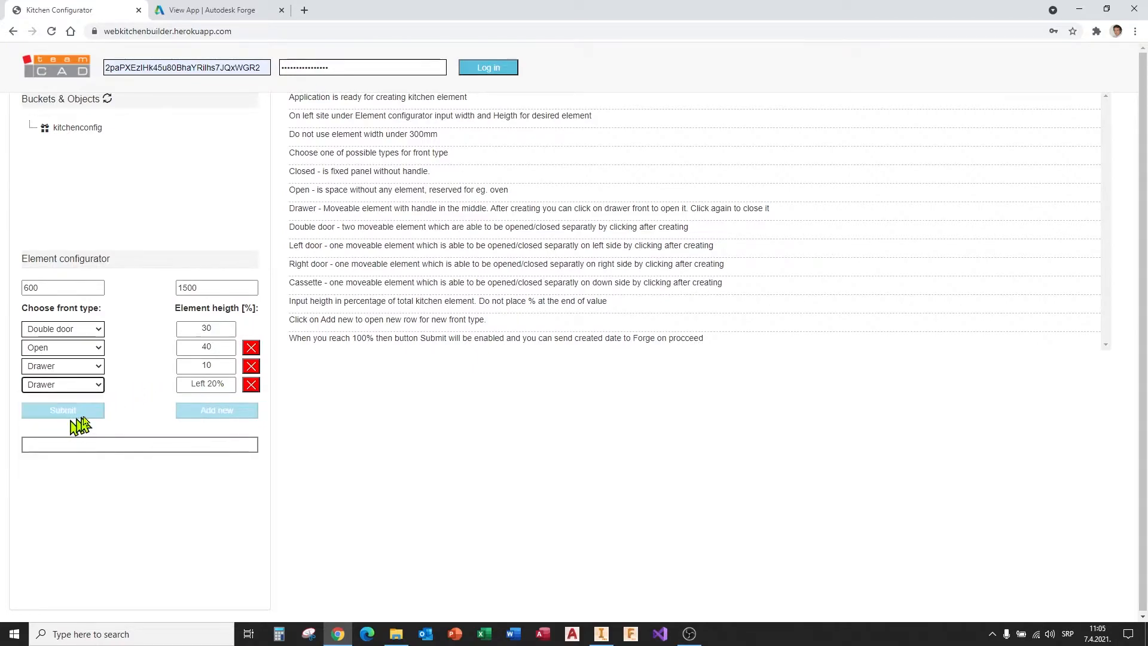
{"action": "left_click", "coordinate": [203, 385]}
{"action": "type", "text": "2"}
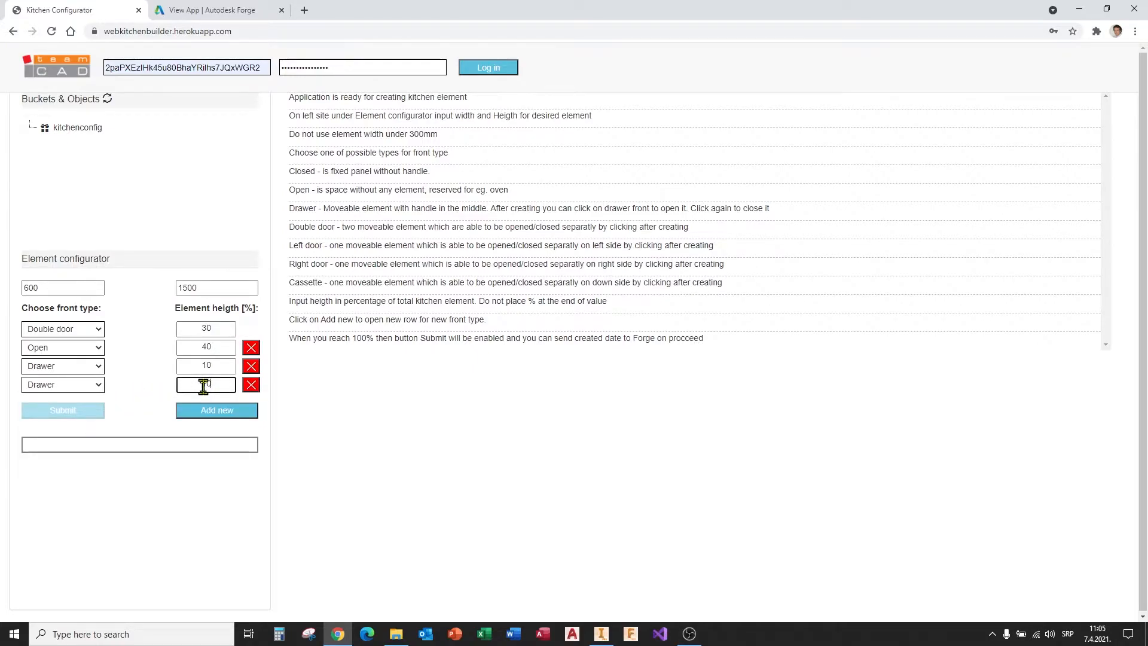
Add a fifth front row of type Drawer with an element height of 10%.
{"action": "left_click", "coordinate": [218, 416]}
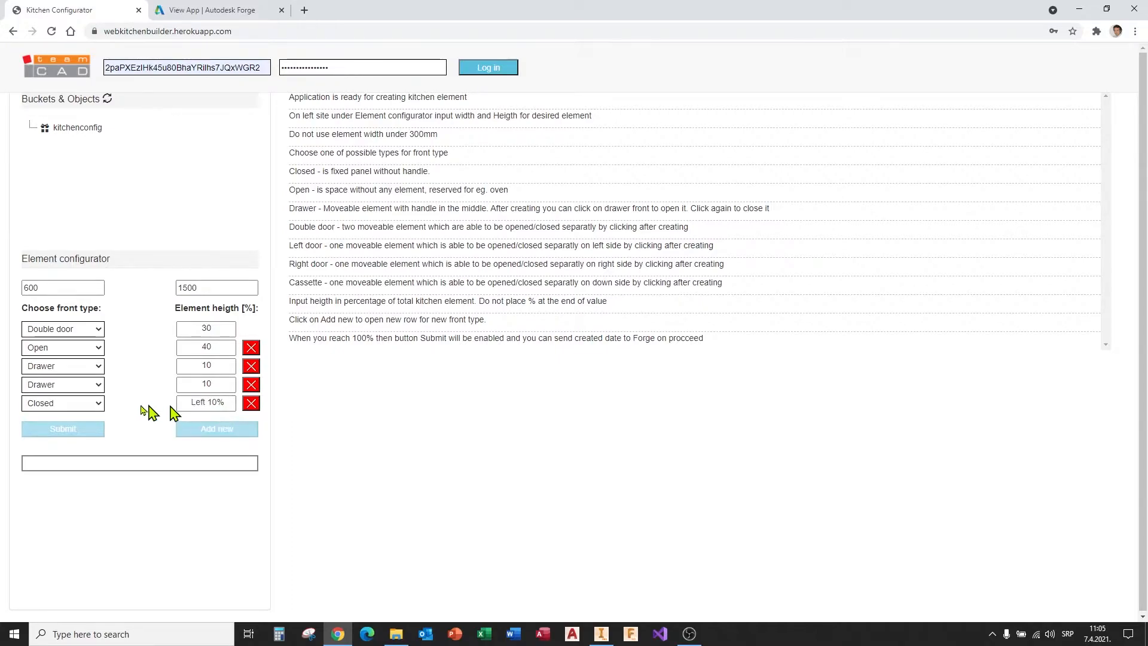
{"action": "left_click", "coordinate": [69, 403]}
{"action": "left_click", "coordinate": [51, 436]}
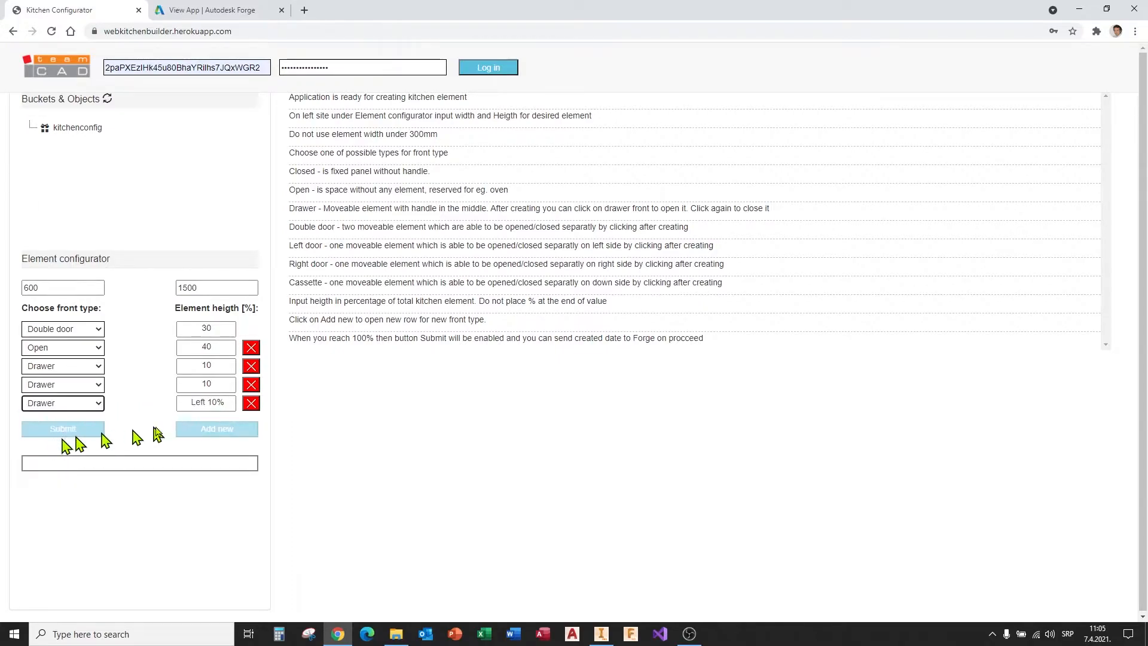
{"action": "left_click", "coordinate": [201, 404]}
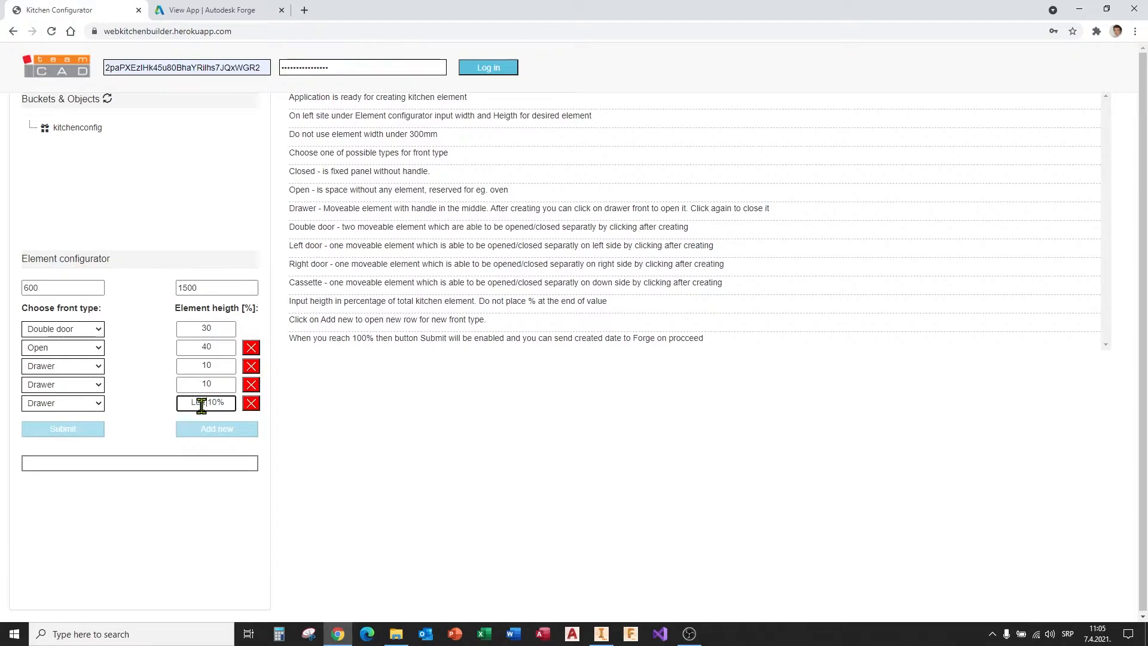
{"action": "type", "text": "10"}
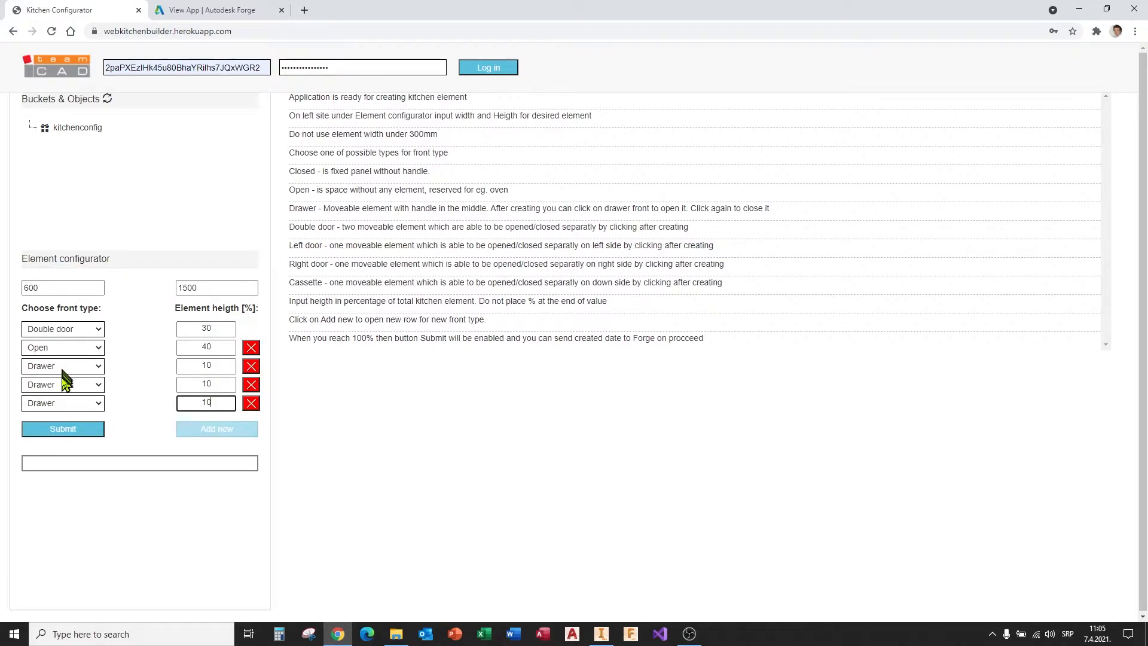
Remove the fifth and fourth drawer rows from the element configuration.
{"action": "left_click", "coordinate": [252, 402]}
{"action": "left_click", "coordinate": [252, 385]}
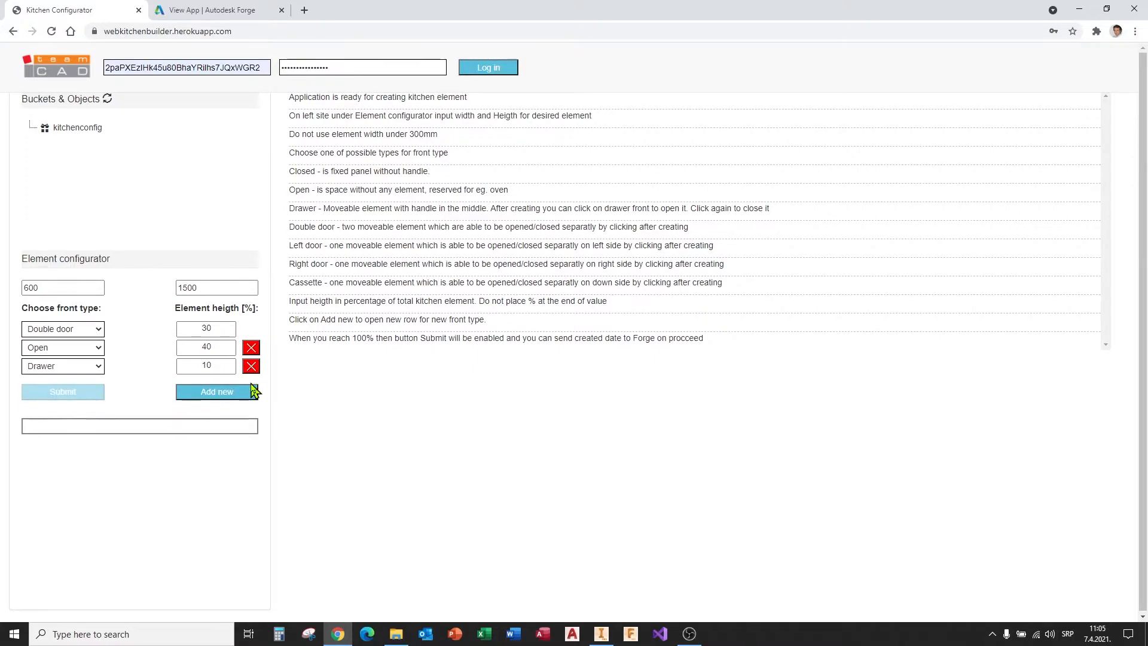
Add a fourth front row of type Cassette with an element height of 20%, and submit the element configuration.
{"action": "left_click", "coordinate": [193, 394]}
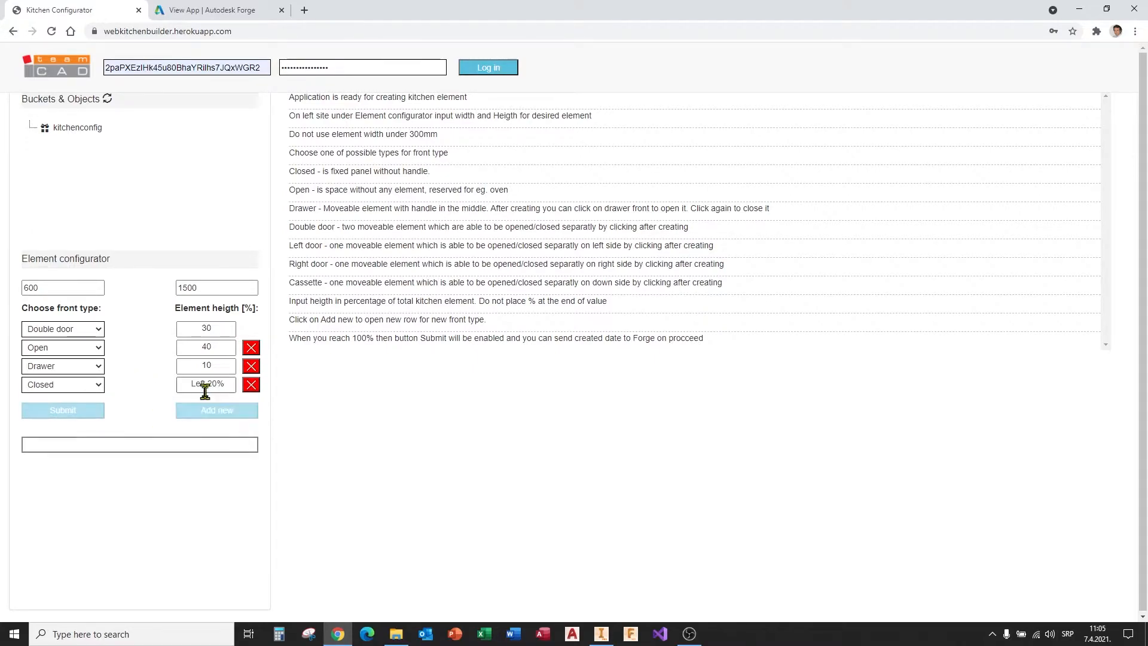
{"action": "left_click", "coordinate": [99, 385]}
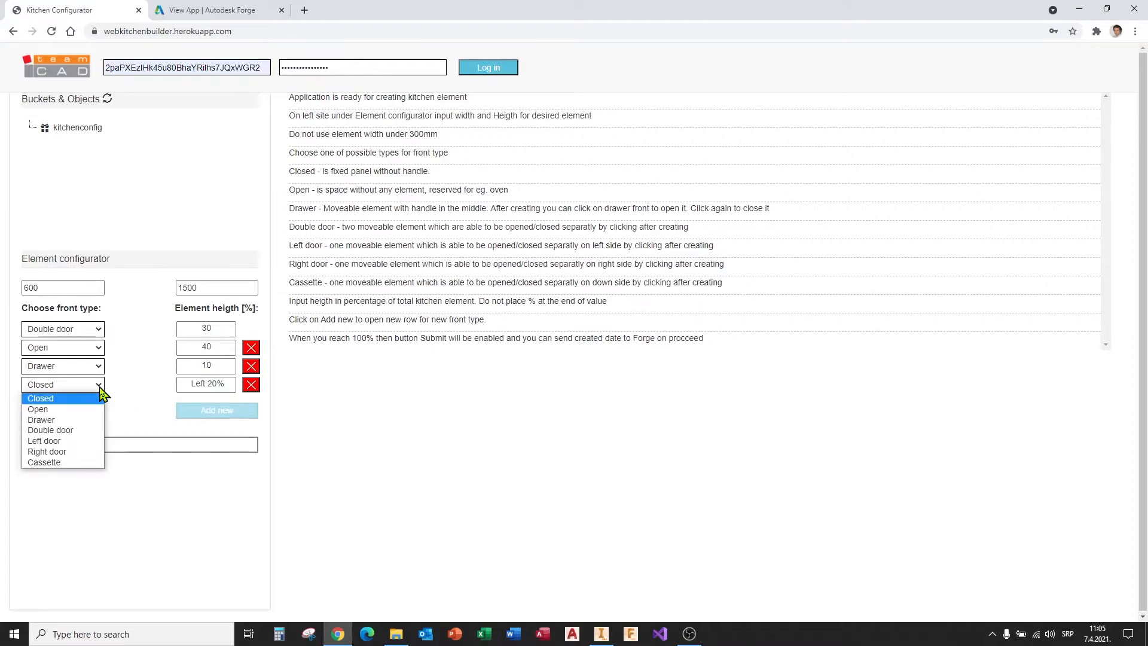
{"action": "left_click", "coordinate": [64, 462]}
{"action": "left_click", "coordinate": [213, 383]}
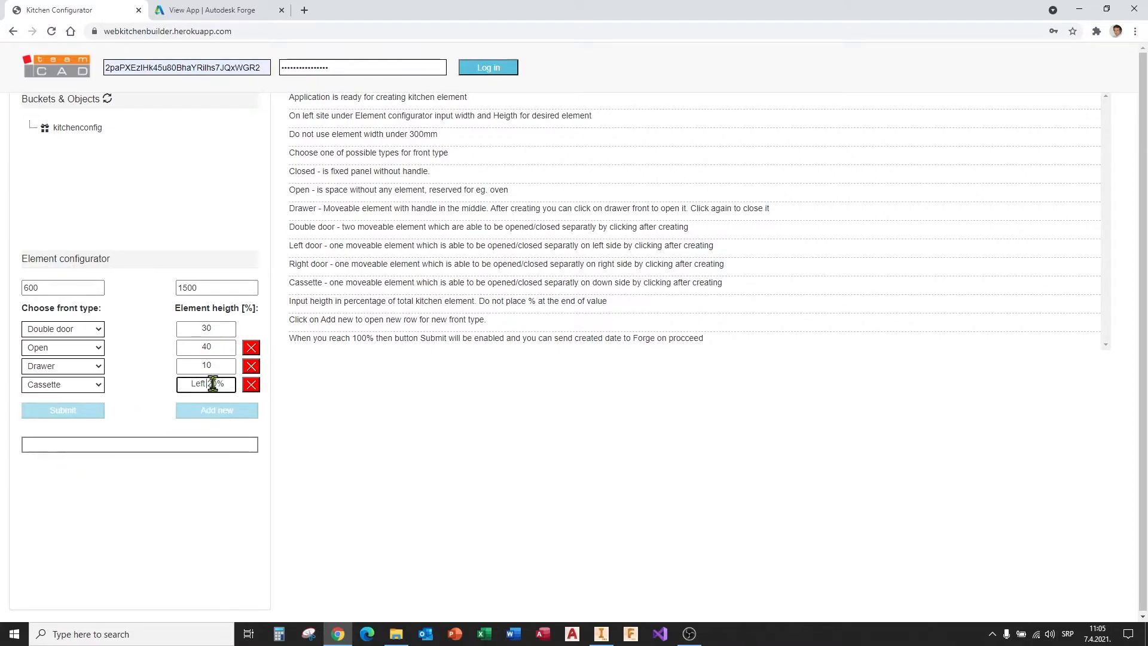
{"action": "type", "text": "20"}
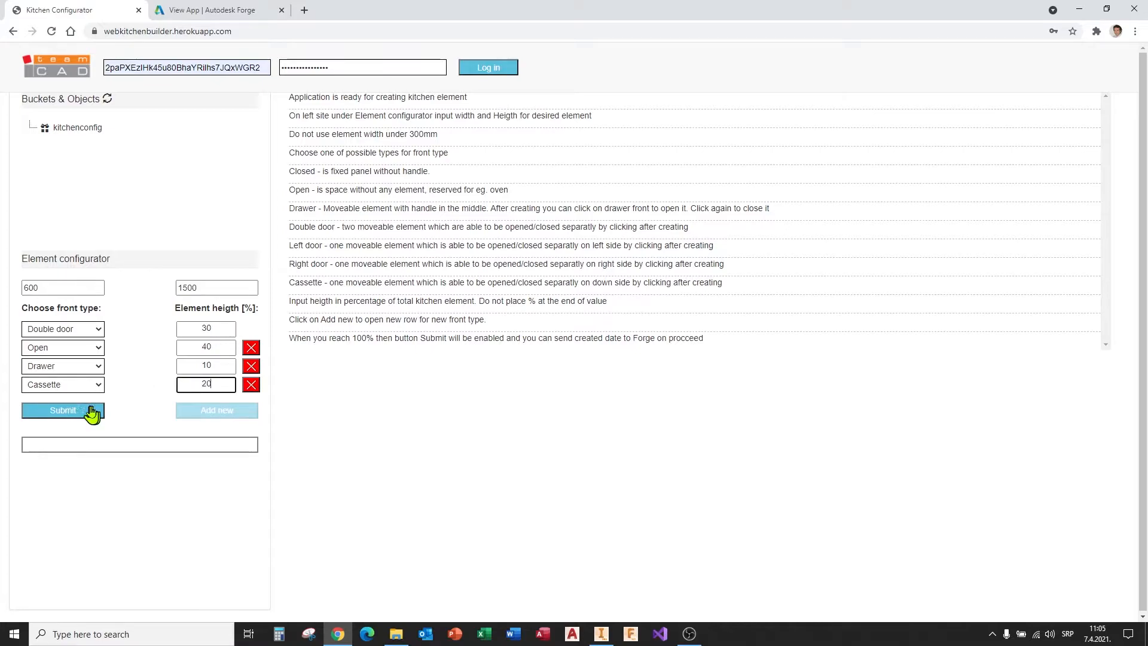
{"action": "left_click", "coordinate": [62, 412]}
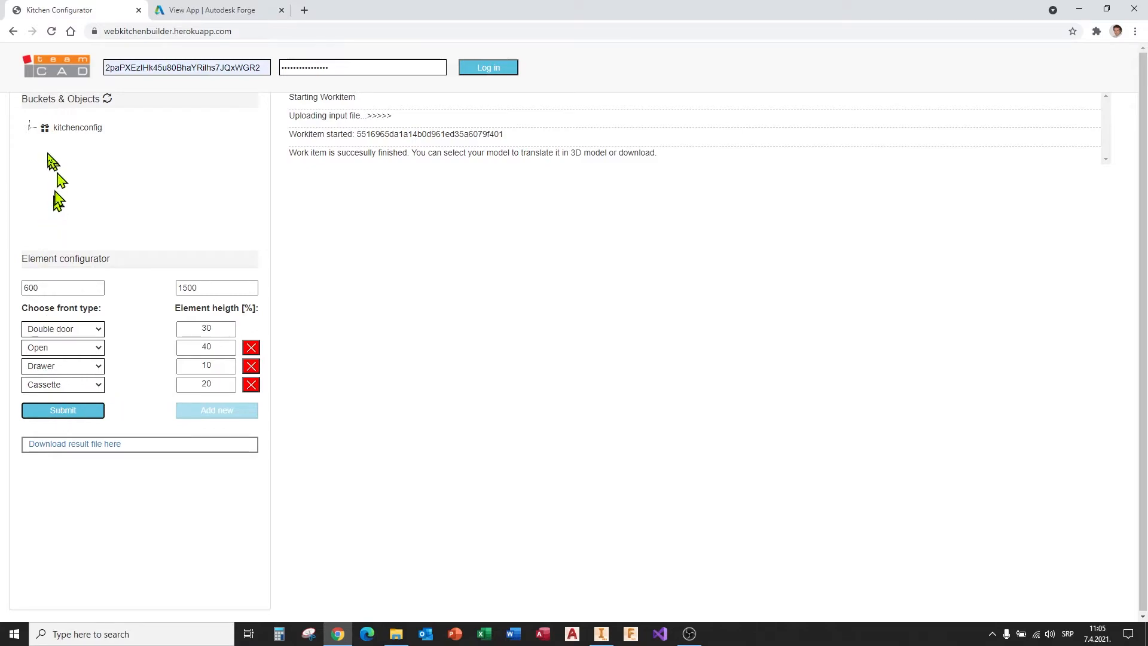
{"action": "left_click", "coordinate": [30, 128]}
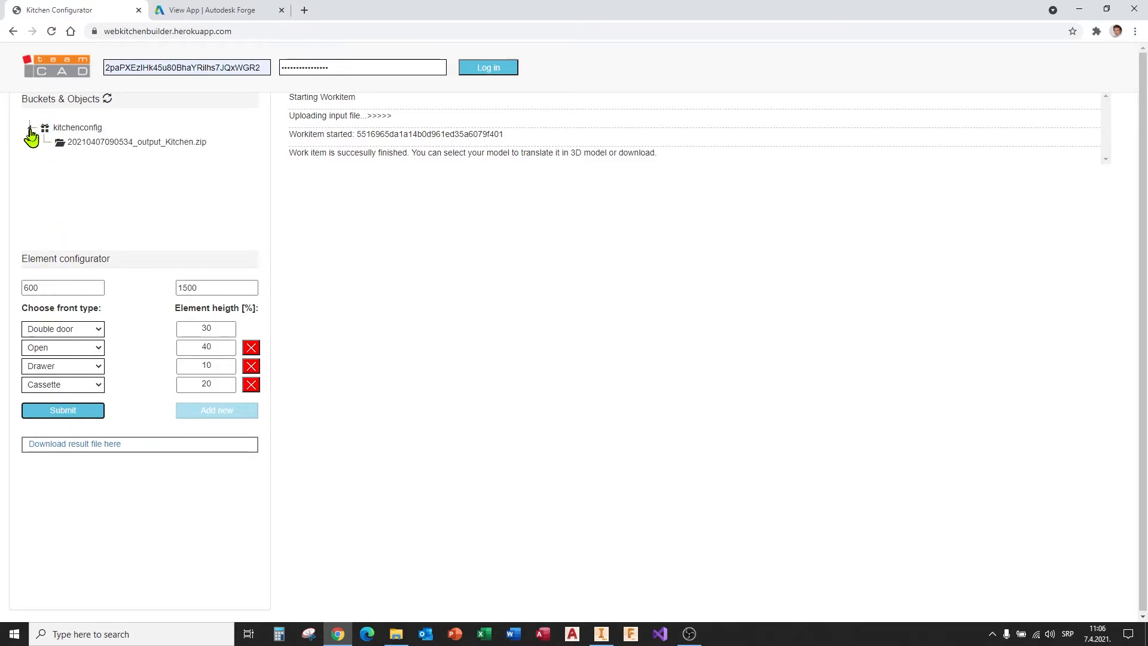
{"action": "left_click", "coordinate": [125, 143]}
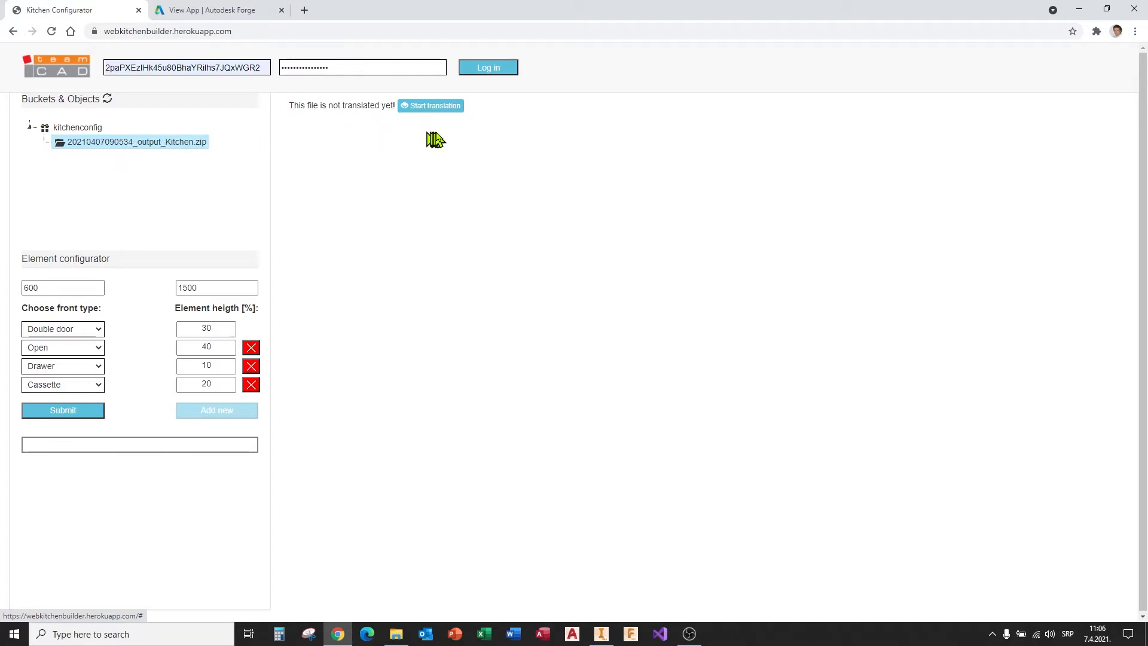
{"action": "left_click", "coordinate": [435, 108]}
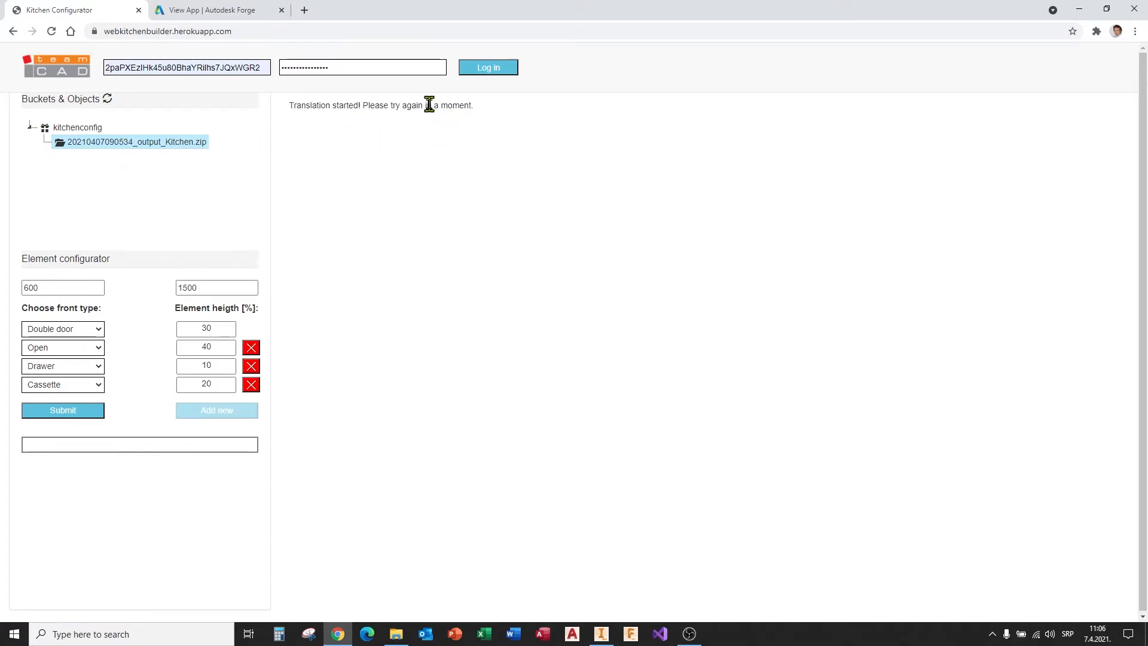
{"action": "left_click", "coordinate": [141, 147]}
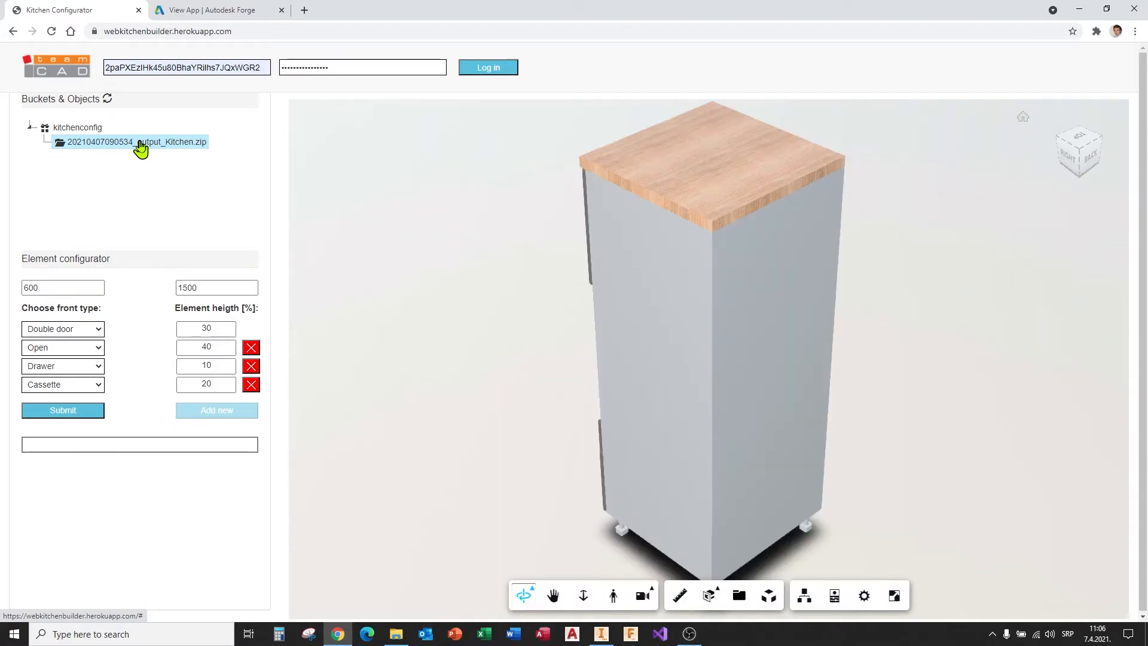
Examine the cabinet from the front, opening and closing the drawer and the cassette front below it in the 3D viewer.
{"action": "left_click_drag", "start_coordinate": [512, 353], "coordinate": [938, 303]}
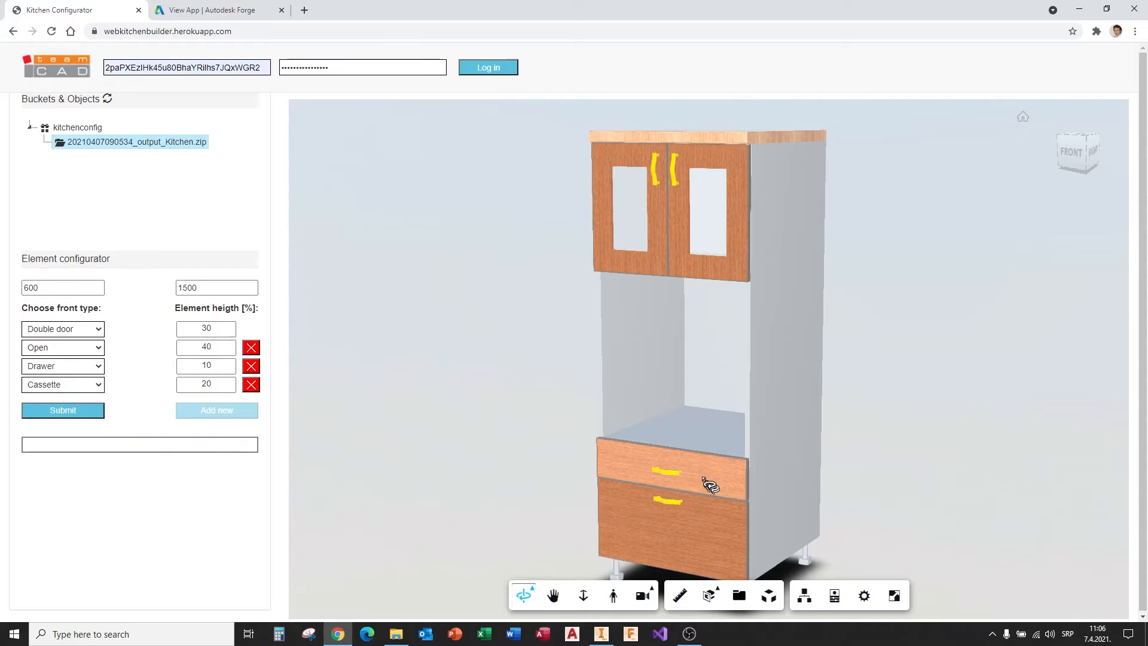
{"action": "left_click", "coordinate": [708, 479]}
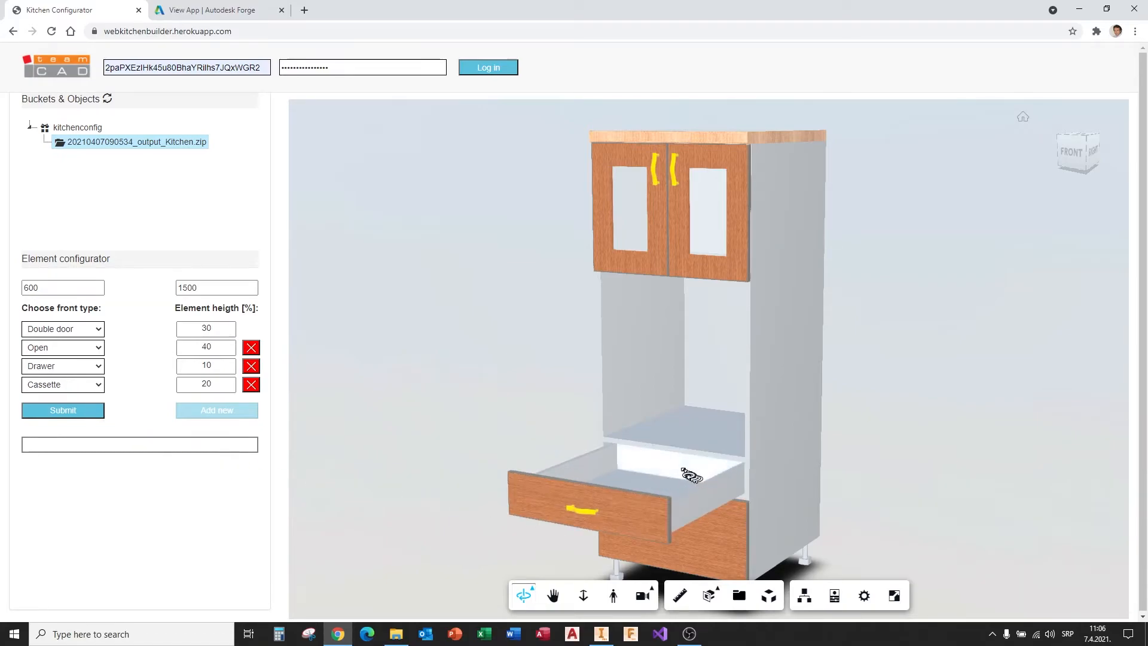
{"action": "left_click", "coordinate": [686, 475]}
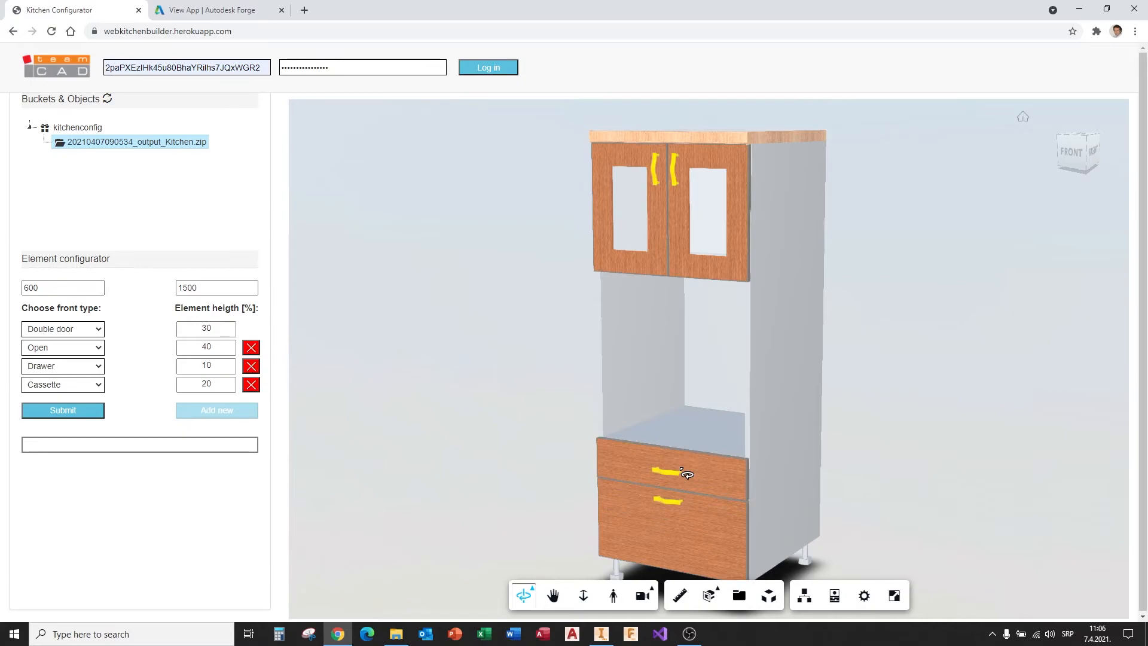
{"action": "left_click", "coordinate": [700, 508]}
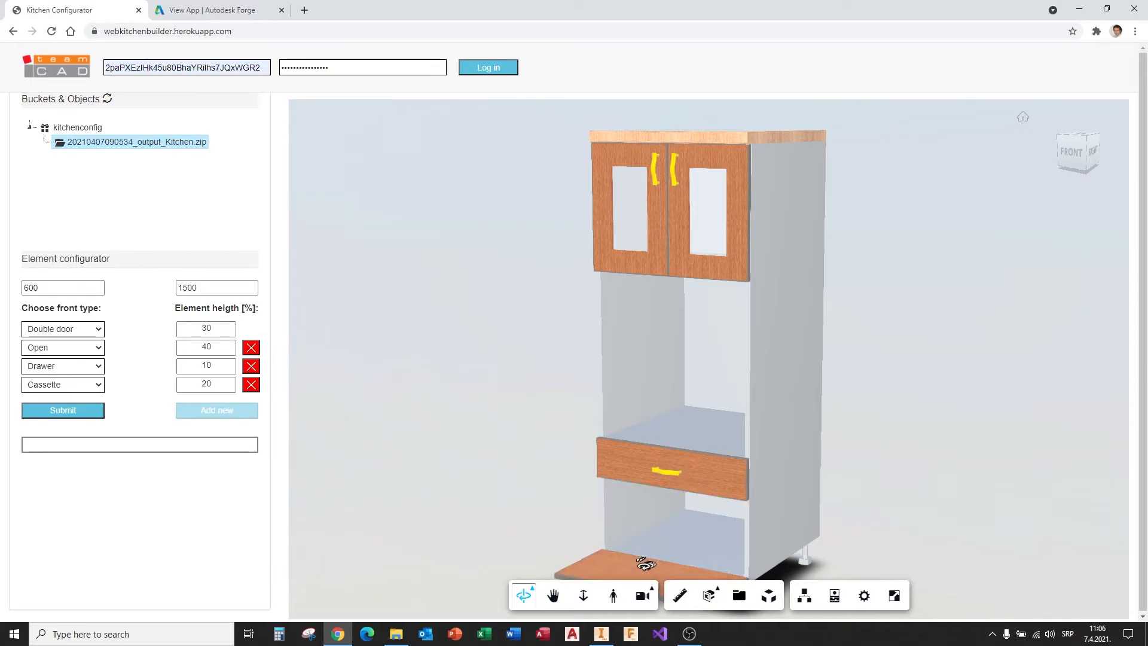
{"action": "left_click", "coordinate": [633, 565]}
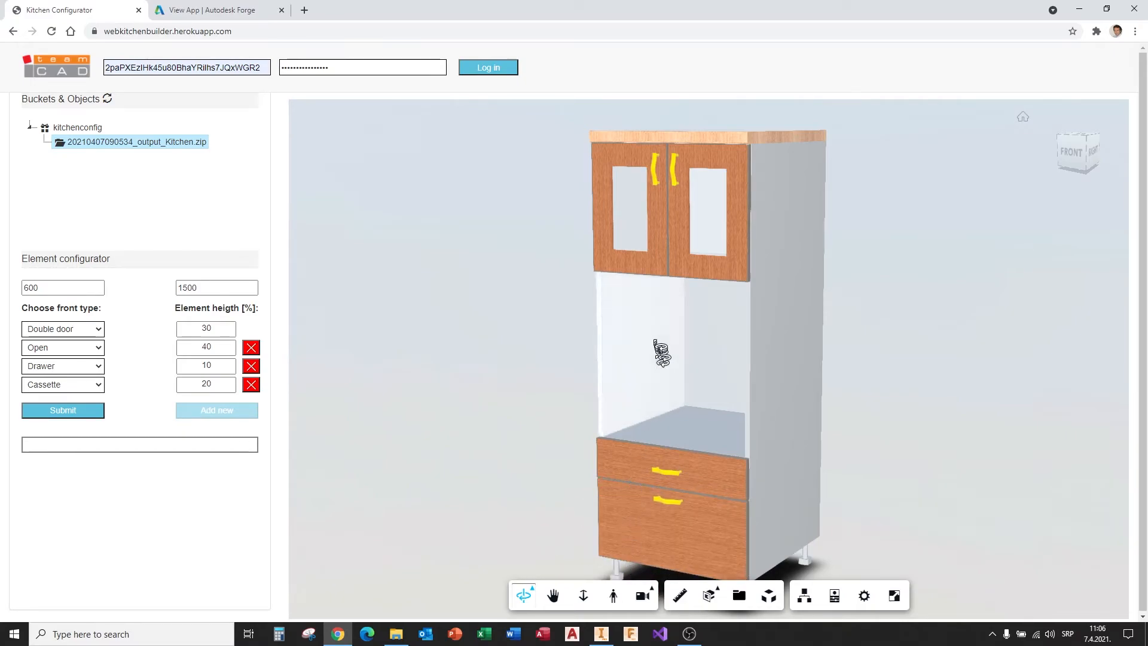
Check the upper double doors of the cabinet model by swinging them open and closing them again.
{"action": "left_click", "coordinate": [657, 268]}
{"action": "left_click", "coordinate": [694, 269]}
{"action": "middle_click_drag", "start_coordinate": [667, 329], "coordinate": [705, 345]}
{"action": "left_click", "coordinate": [637, 286]}
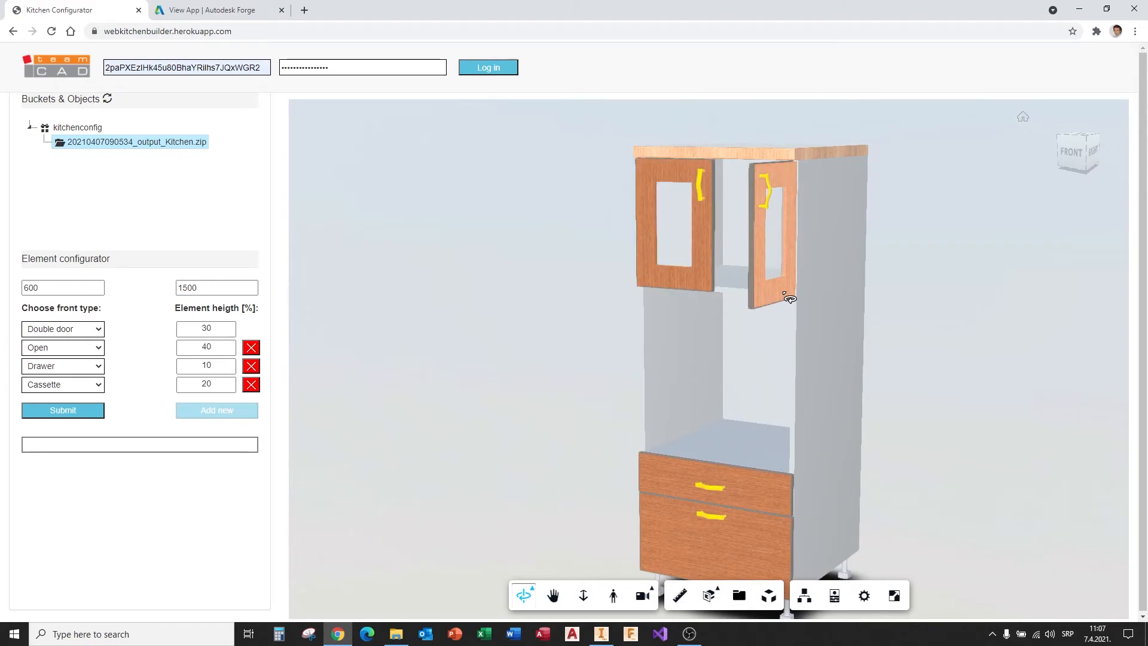
{"action": "left_click", "coordinate": [788, 298]}
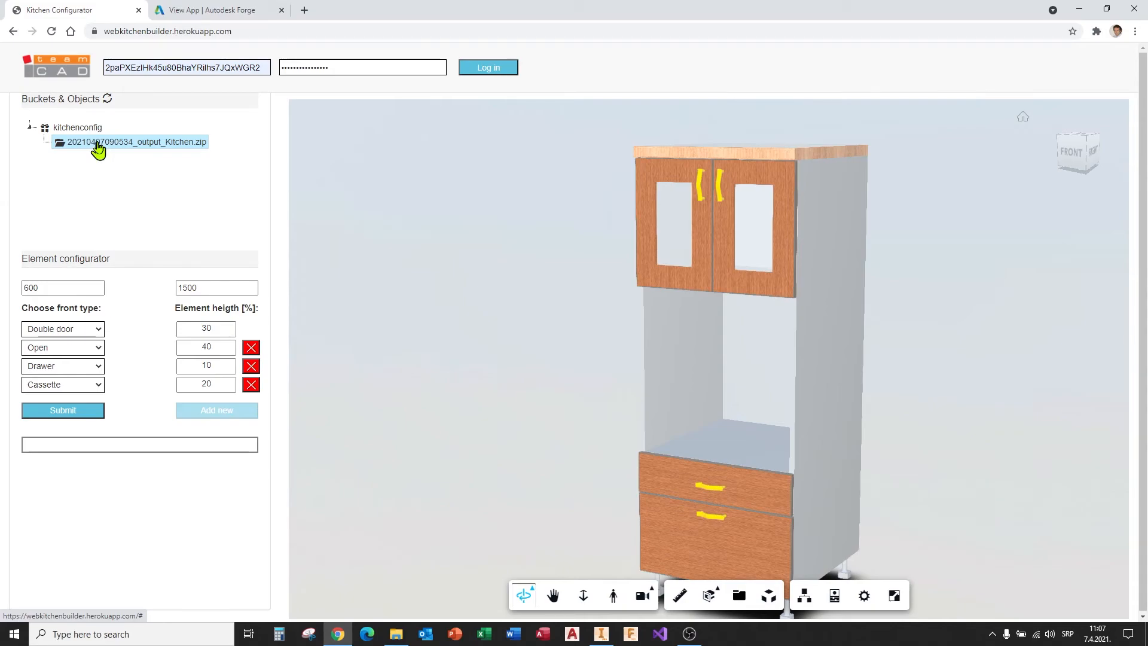
{"action": "right_click", "coordinate": [98, 150]}
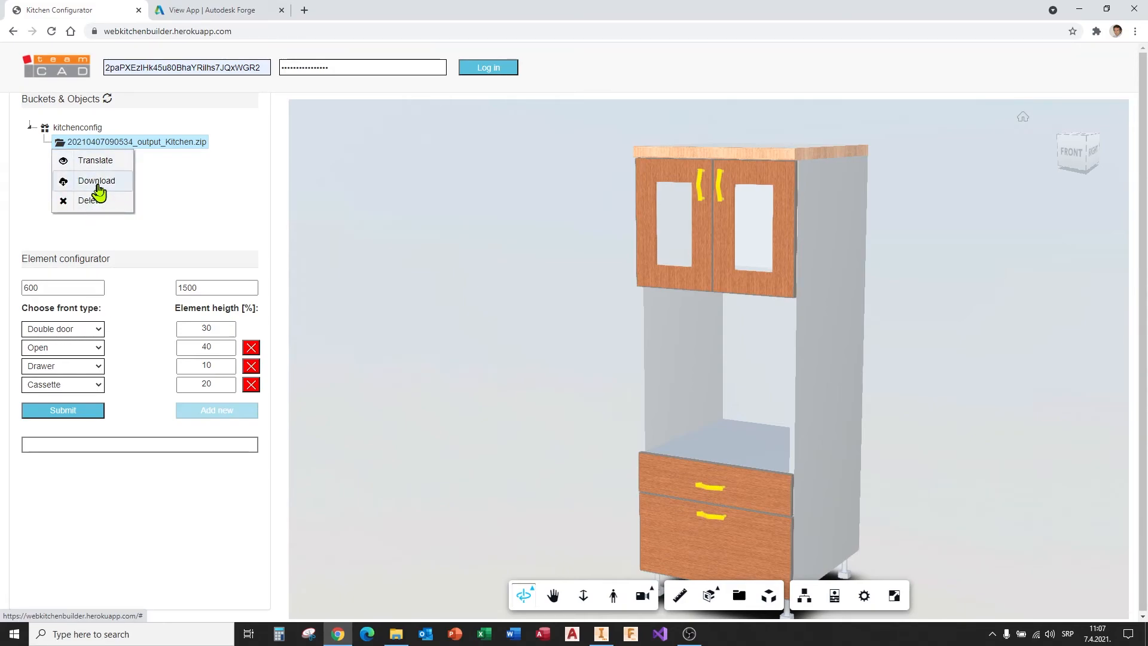
{"action": "left_click", "coordinate": [96, 189]}
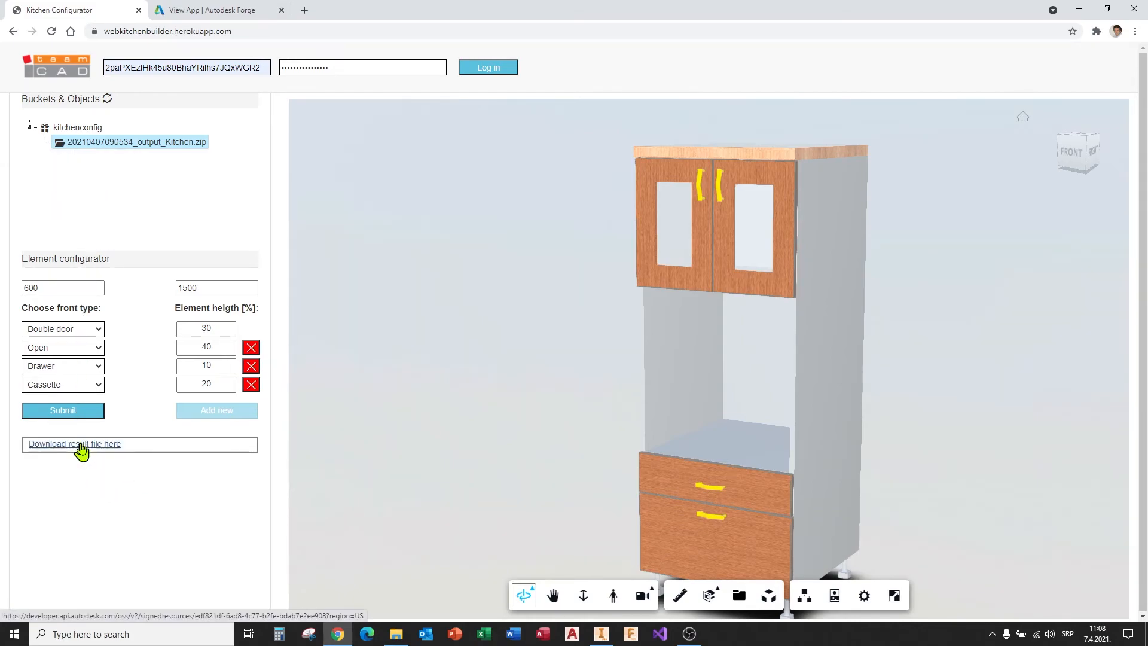
{"action": "left_click", "coordinate": [80, 446]}
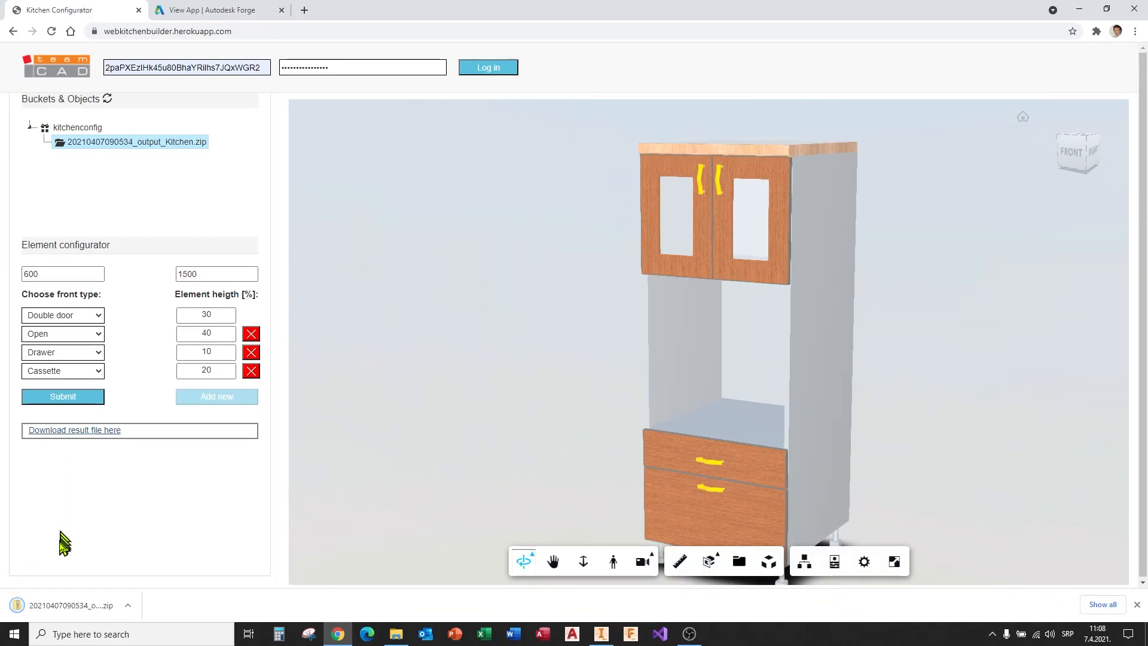
{"action": "left_click", "coordinate": [73, 606]}
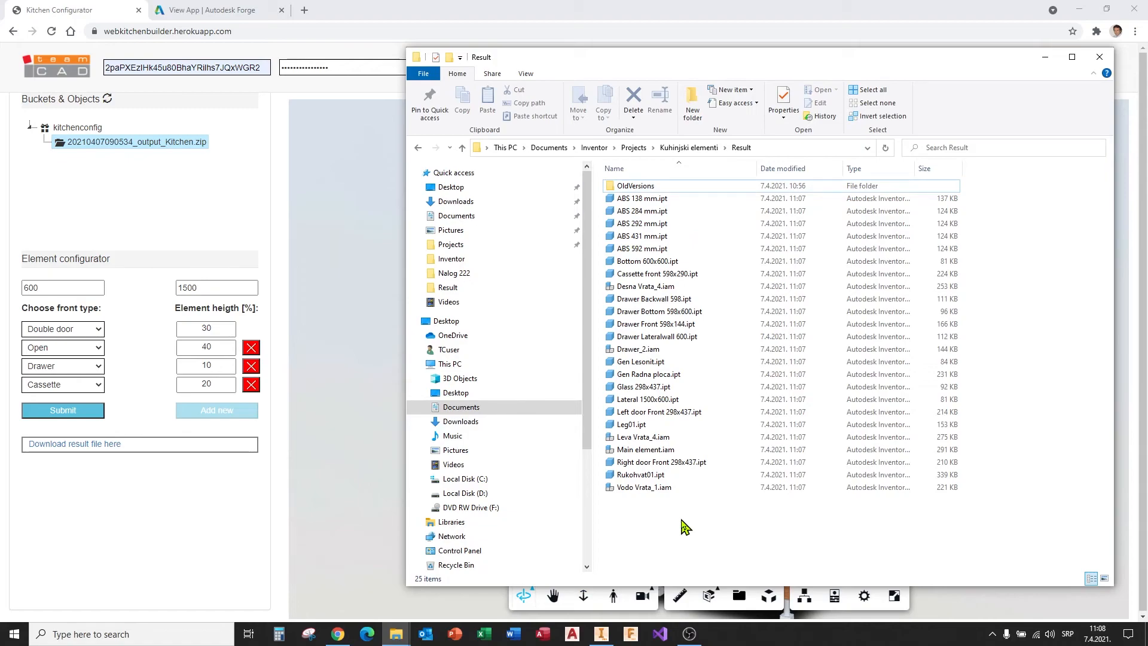
{"action": "right_click", "coordinate": [637, 454]}
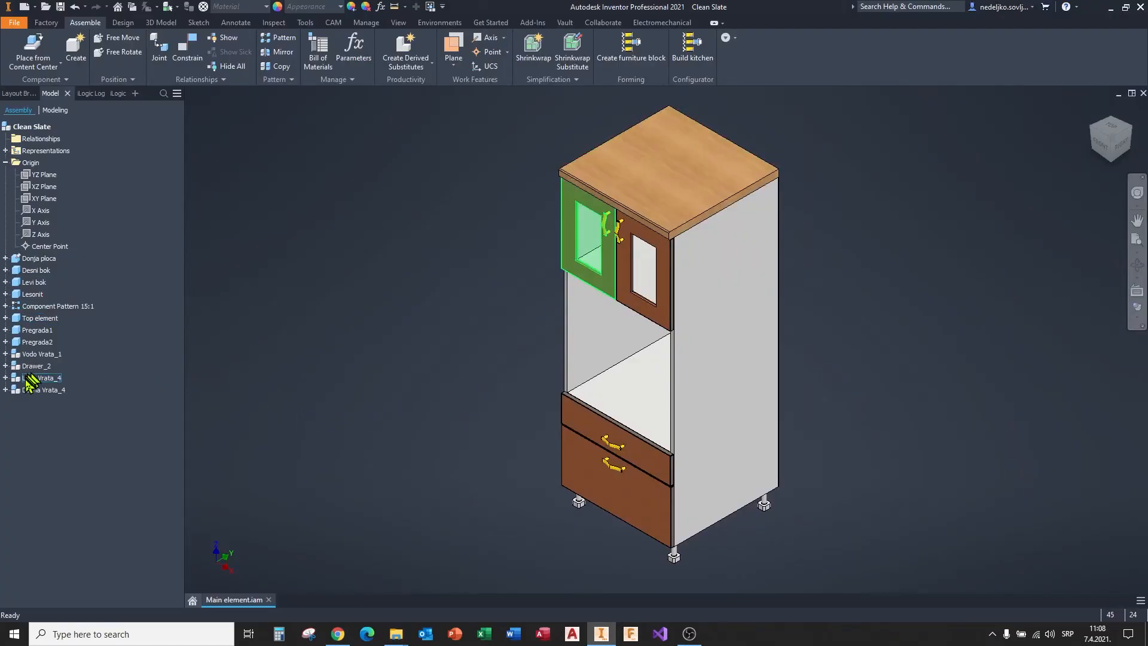
Inspect the Leva Vrata_4 and Desna Vrata_4 doors and, in place, the Drawer_2 subassembly, and return to the top-level assembly.
{"action": "left_click", "coordinate": [36, 379]}
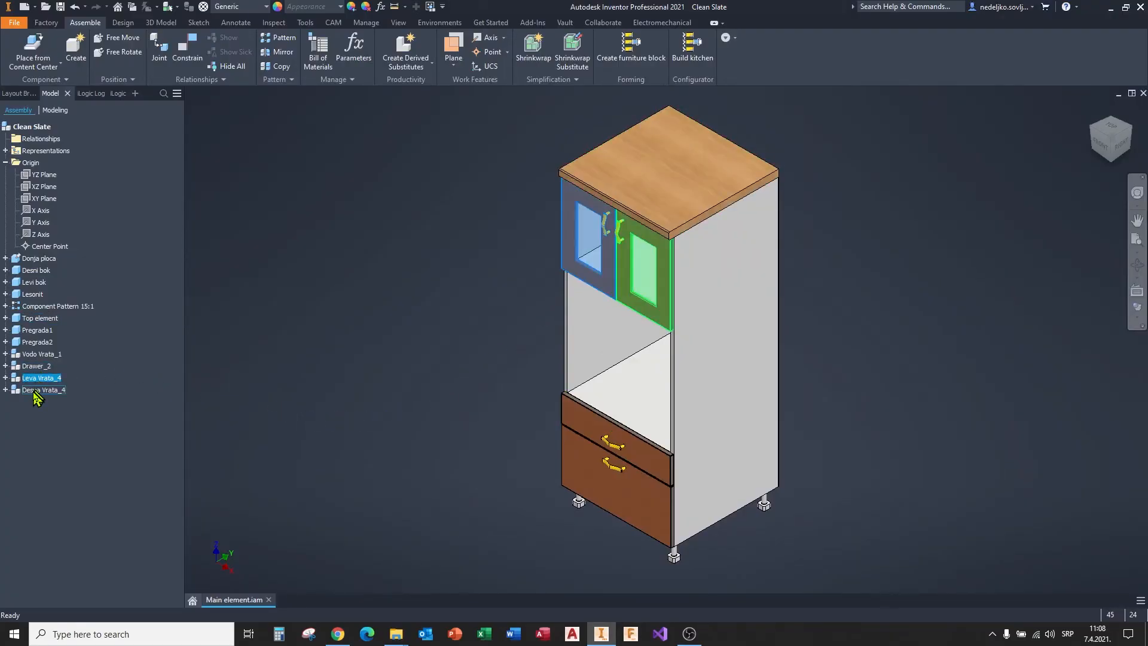
{"action": "left_click", "coordinate": [35, 391]}
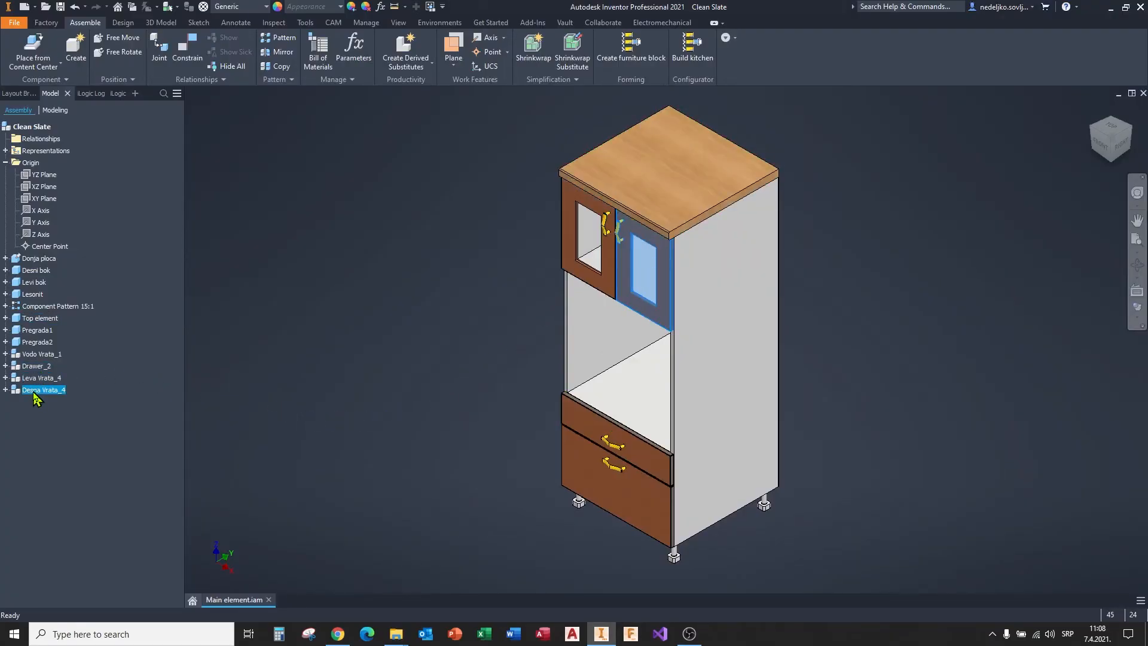
{"action": "double_click", "coordinate": [16, 366]}
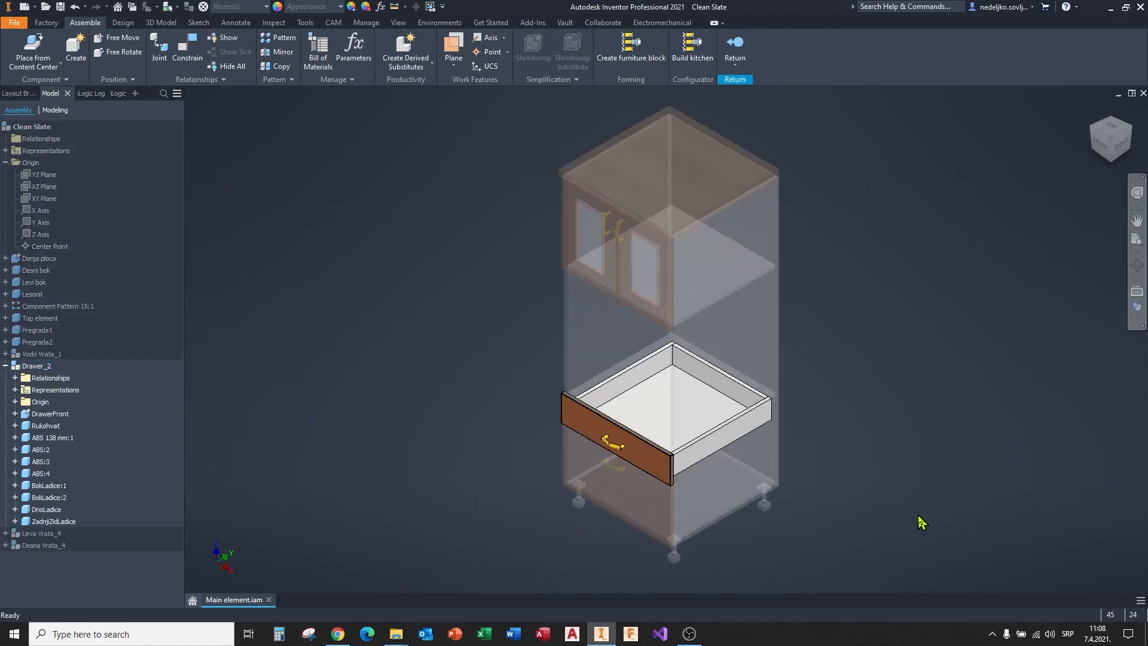
{"action": "mouse_move", "coordinate": [887, 499]}
{"action": "middle_mouse_down", "text": "shift"}
{"action": "mouse_move", "coordinate": [861, 468]}
{"action": "mouse_move", "coordinate": [764, 456]}
{"action": "mouse_move", "coordinate": [663, 471]}
{"action": "mouse_move", "coordinate": [599, 456]}
{"action": "mouse_move", "coordinate": [566, 422]}
{"action": "mouse_move", "coordinate": [615, 474]}
{"action": "mouse_move", "coordinate": [827, 472]}
{"action": "mouse_move", "coordinate": [894, 508]}
{"action": "middle_mouse_up", "text": "shift"}
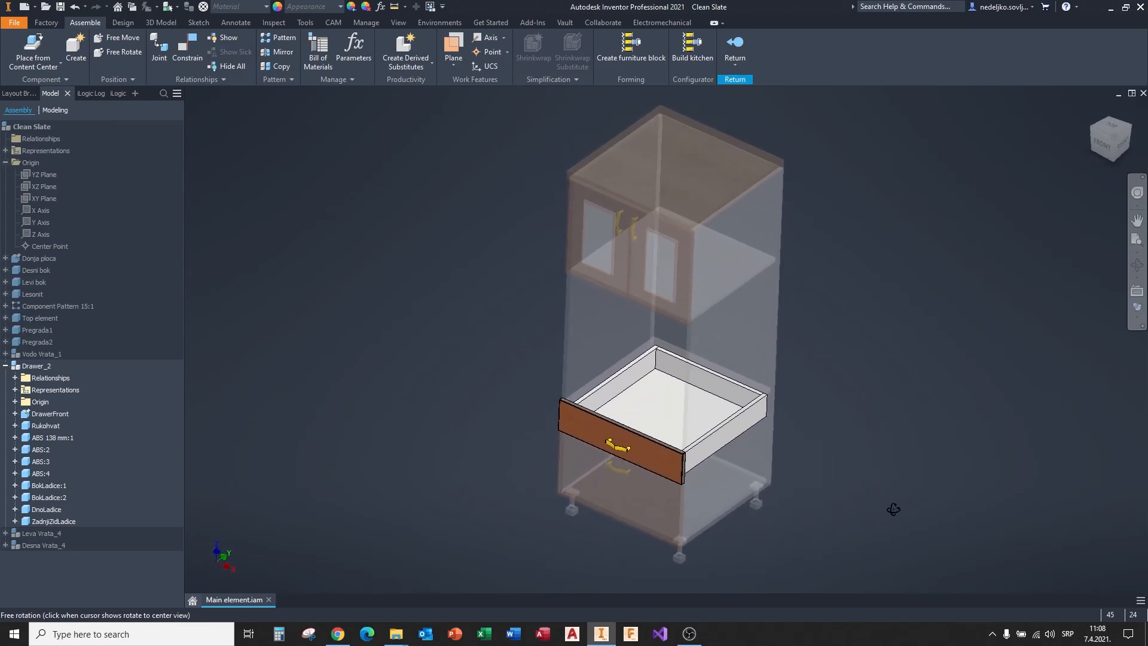
{"action": "double_click", "coordinate": [37, 128]}
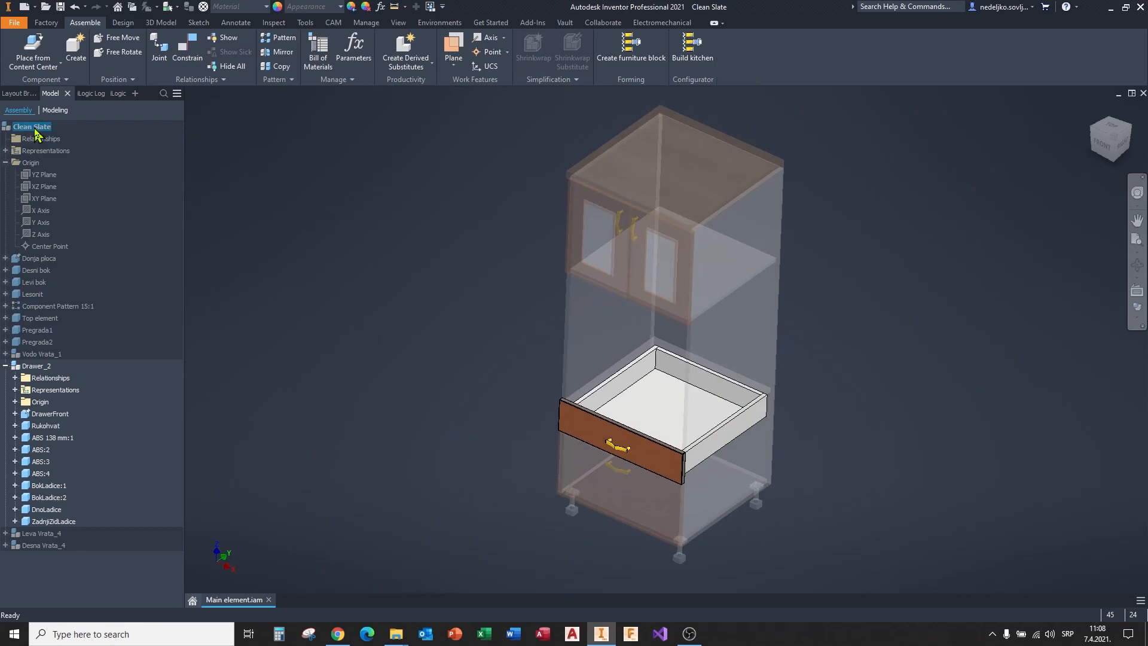